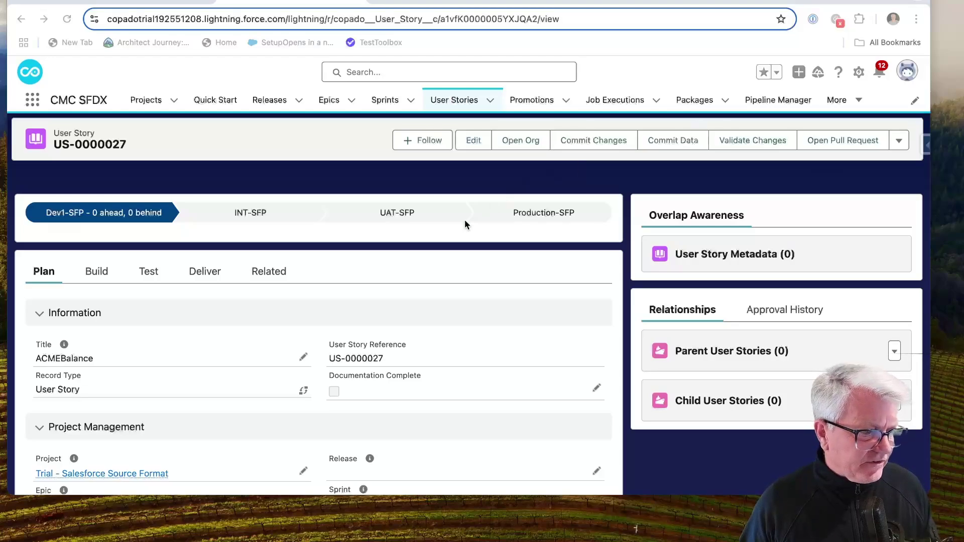
Check the planning details and the Dev1-SFP credential of user story US-0000027, and open its org.
{"action": "scroll", "coordinate": [468, 230], "scroll_direction": "down", "scroll_amount": 5}
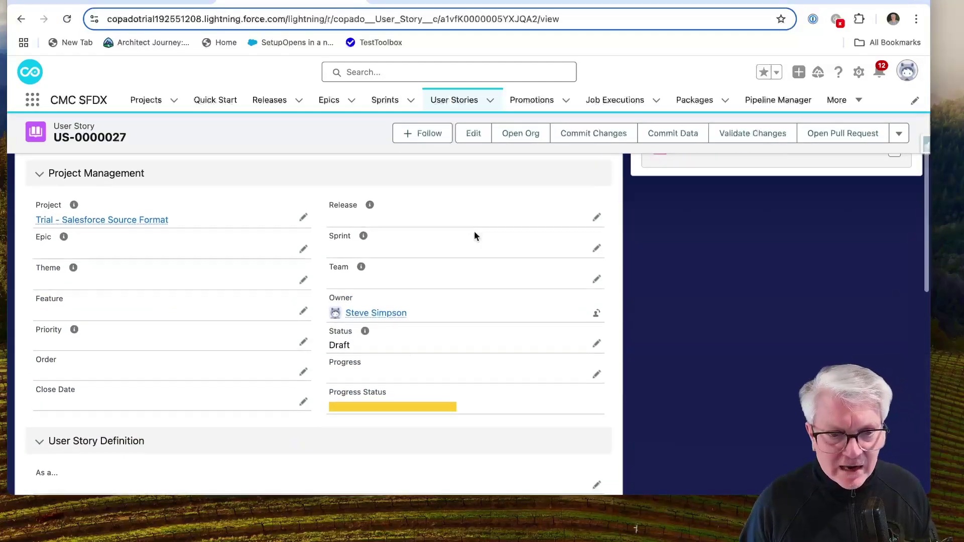
{"action": "scroll", "coordinate": [474, 232], "scroll_direction": "up", "scroll_amount": 5}
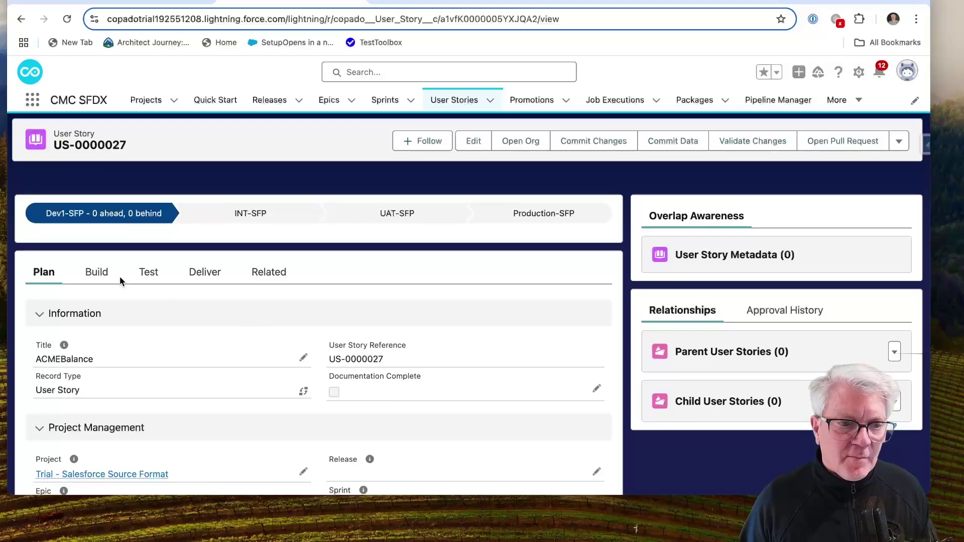
{"action": "left_click", "coordinate": [98, 273]}
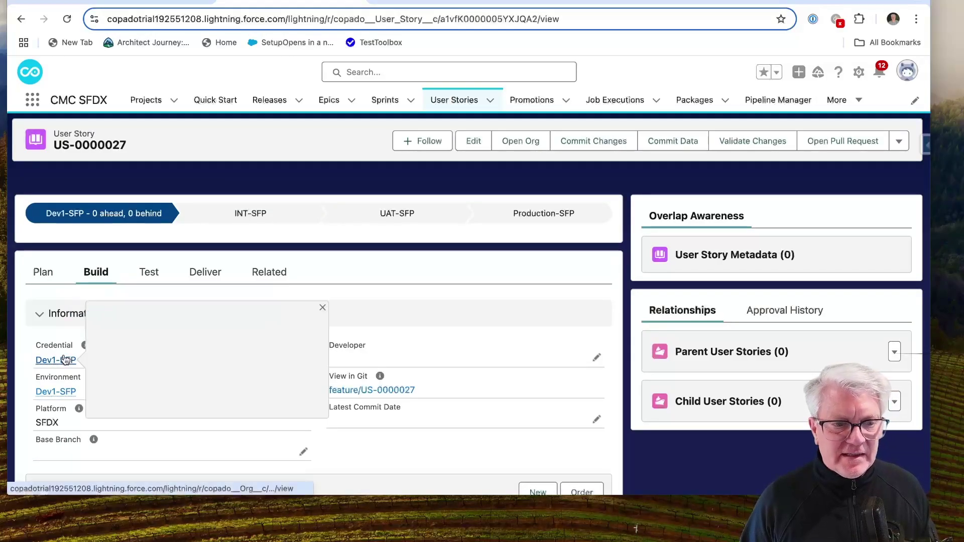
{"action": "mouse_move", "coordinate": [66, 361]}
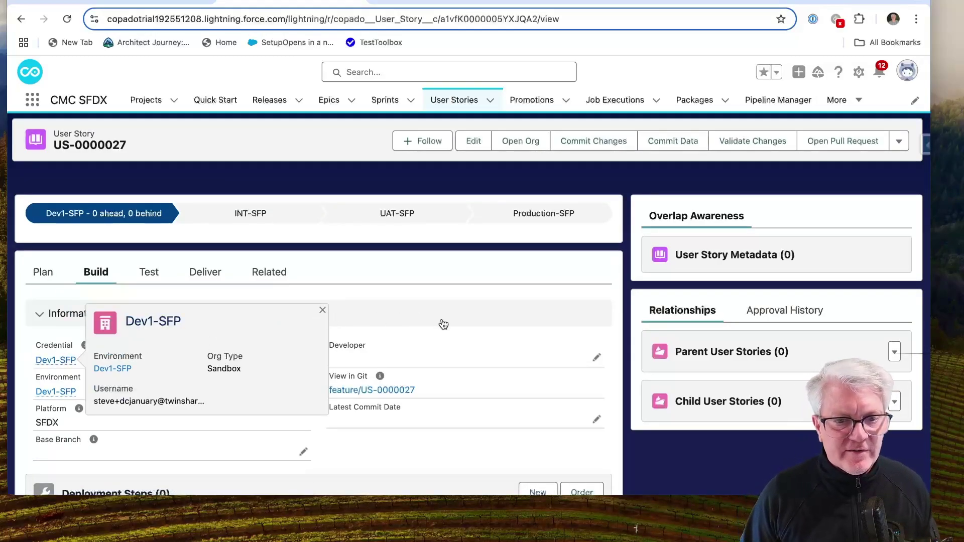
{"action": "left_click", "coordinate": [527, 142]}
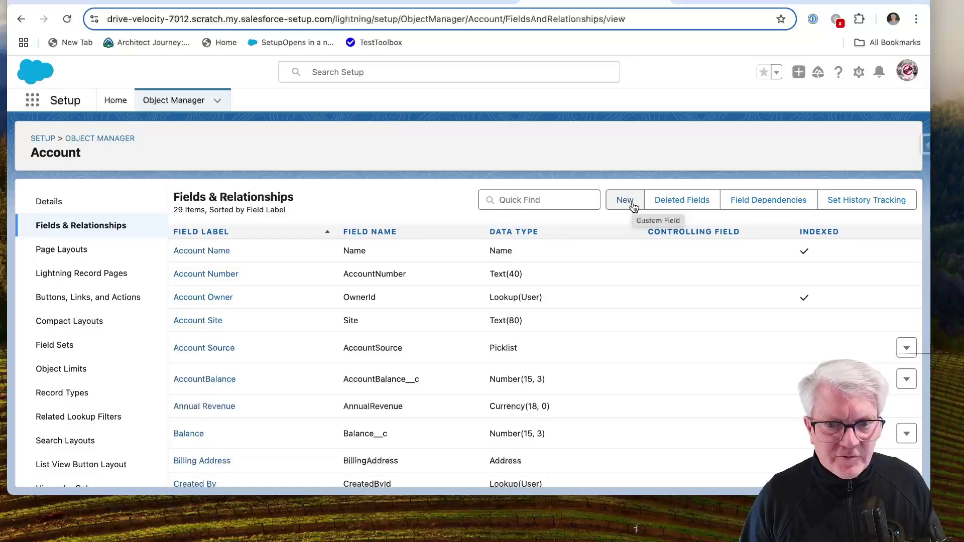
Create a Number field ACMEBalance on Account with length 15 and 3 decimal places, and add it to the Account Layout.
{"action": "left_click", "coordinate": [626, 200]}
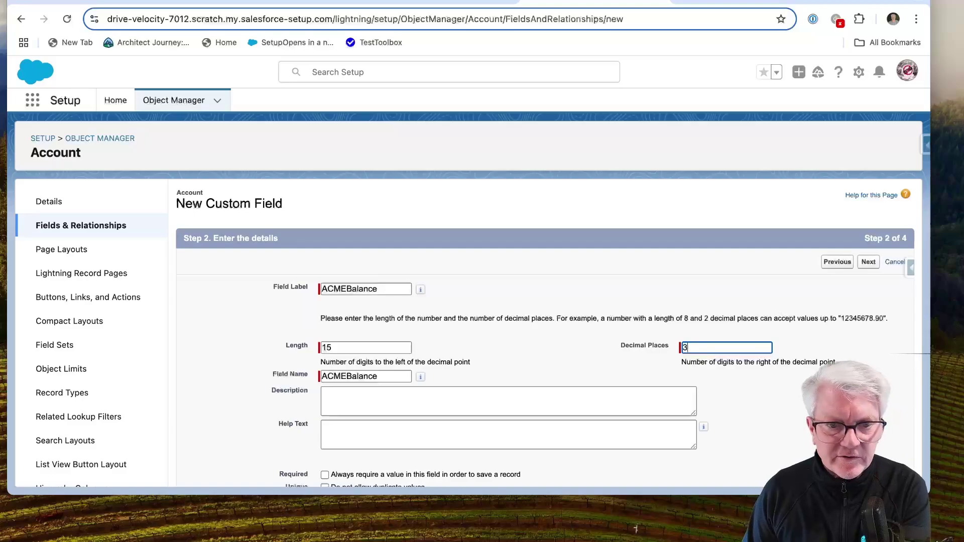
{"action": "scroll", "coordinate": [783, 409], "scroll_direction": "down", "scroll_amount": 5}
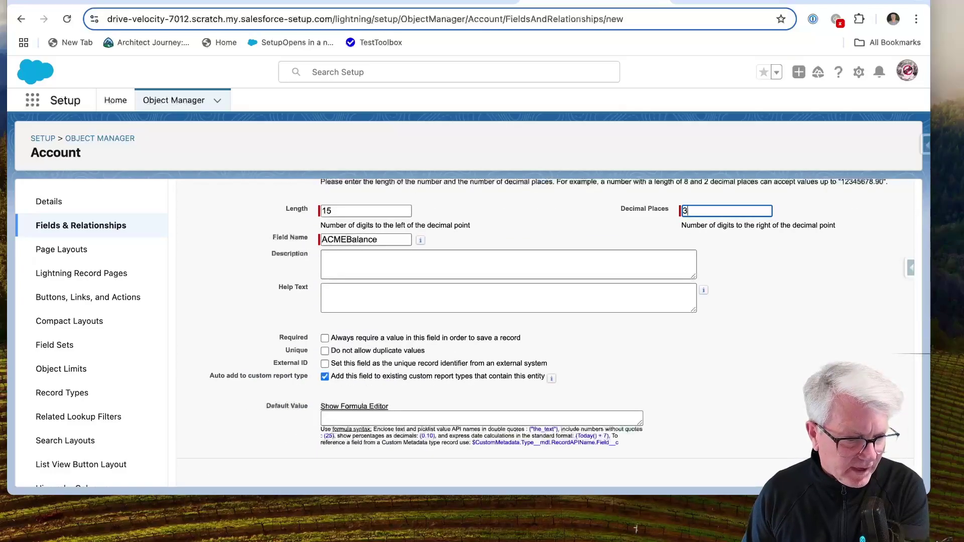
{"action": "left_click", "coordinate": [869, 472]}
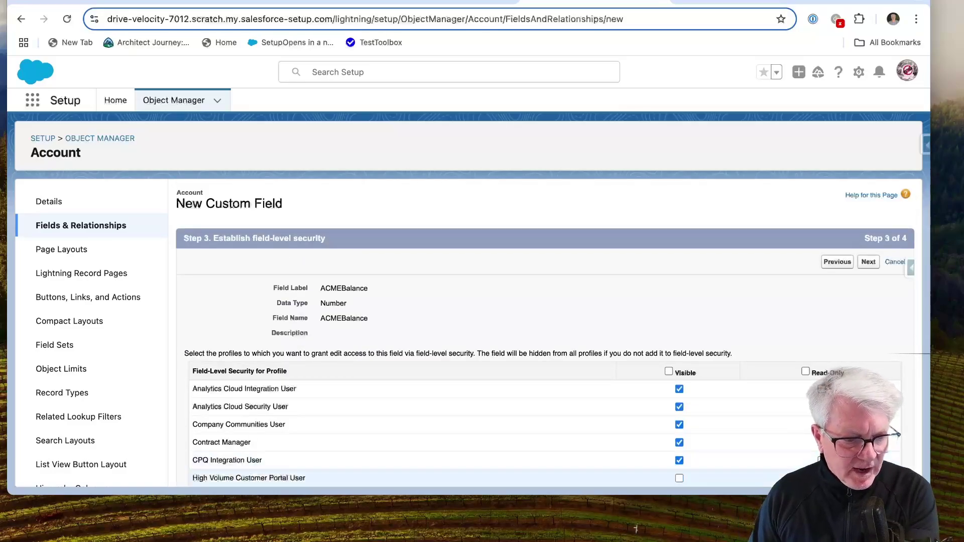
{"action": "left_click", "coordinate": [869, 262]}
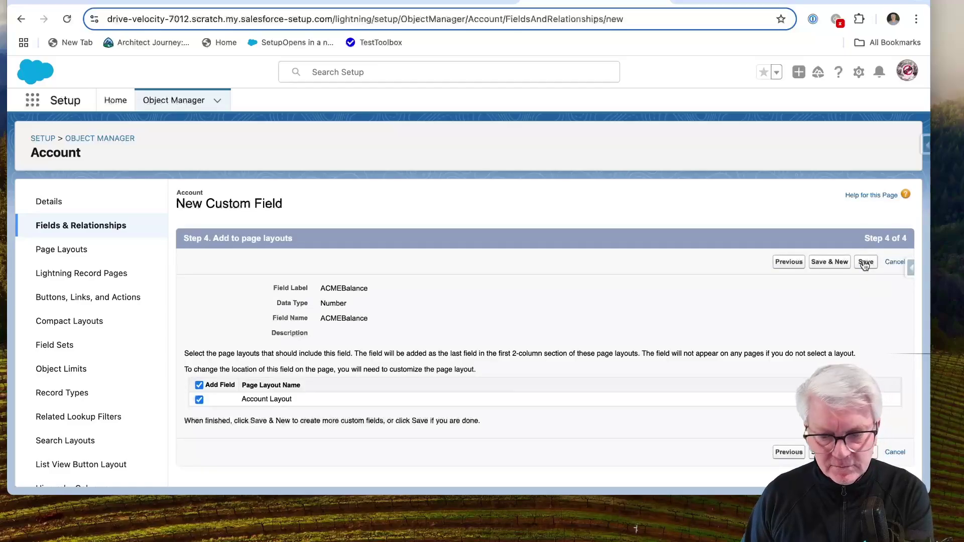
{"action": "left_click", "coordinate": [865, 263]}
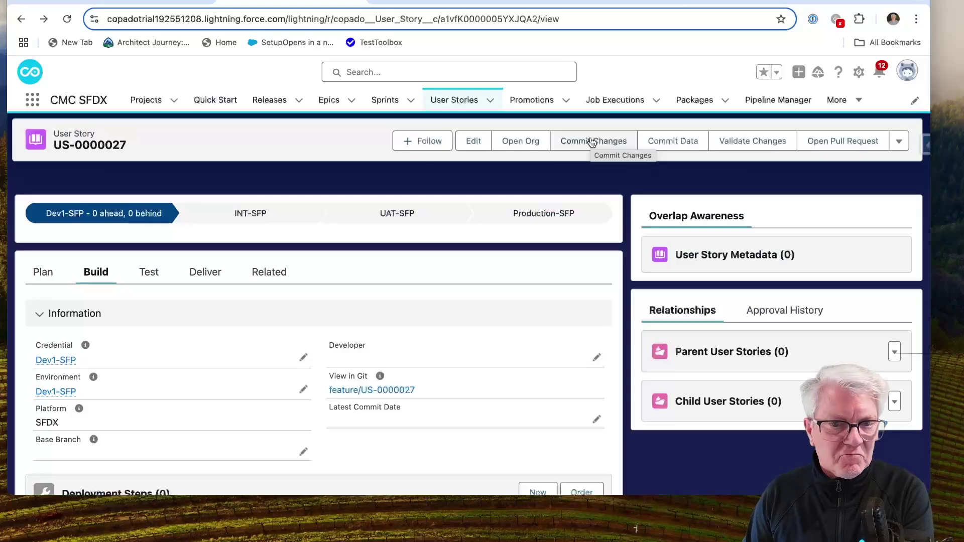
Select Account.ACMEBalance__c, Account-Account Layout and the Admin profile as the changes to commit for user story US-0000027.
{"action": "left_click", "coordinate": [592, 142]}
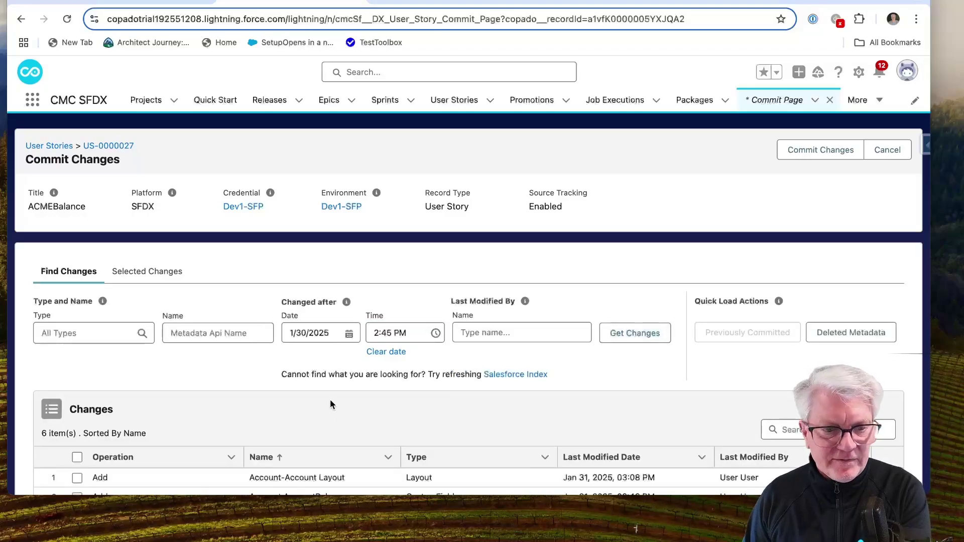
{"action": "scroll", "coordinate": [330, 402], "scroll_direction": "down", "scroll_amount": 1}
{"action": "scroll", "coordinate": [198, 441], "scroll_direction": "down", "scroll_amount": 1}
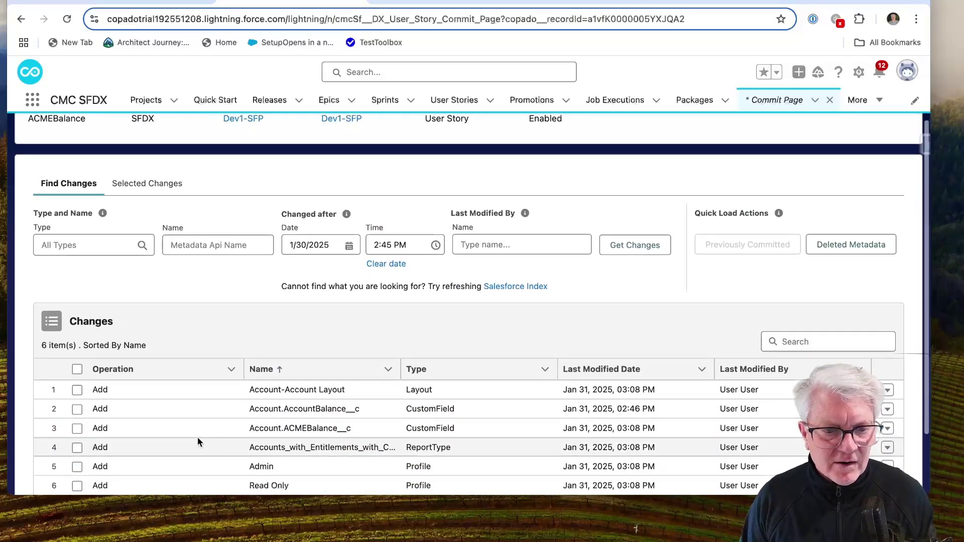
{"action": "left_click", "coordinate": [77, 429]}
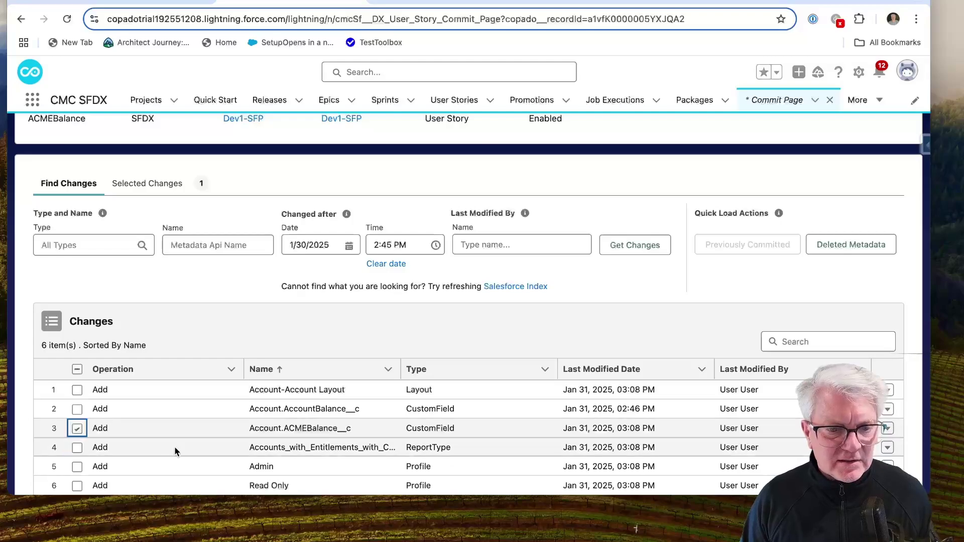
{"action": "left_click", "coordinate": [77, 390]}
{"action": "left_click", "coordinate": [78, 467]}
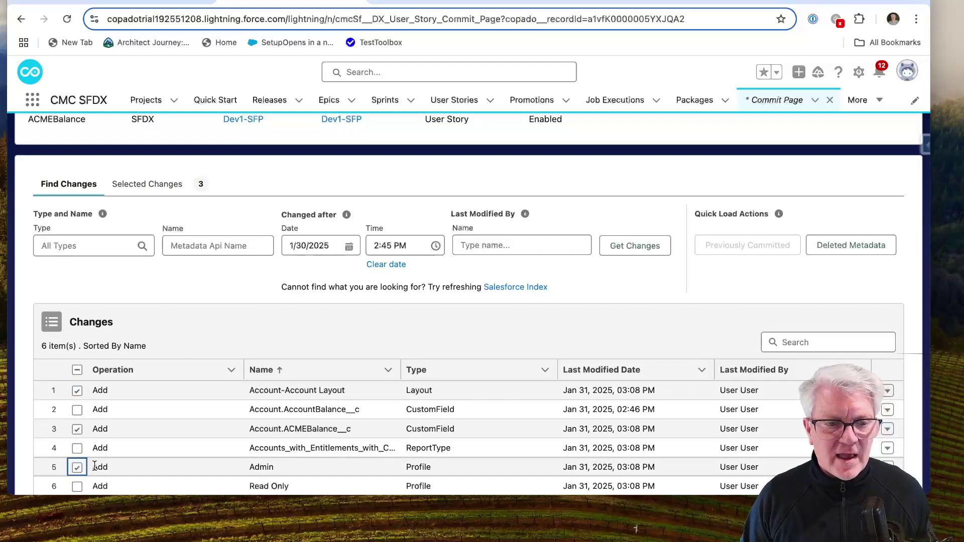
Commit the selected changes with the message "US-0000027 ACMEBalance", without re-creating the feature branch or changing the base branch.
{"action": "scroll", "coordinate": [483, 365], "scroll_direction": "up", "scroll_amount": 2}
{"action": "left_click", "coordinate": [817, 150]}
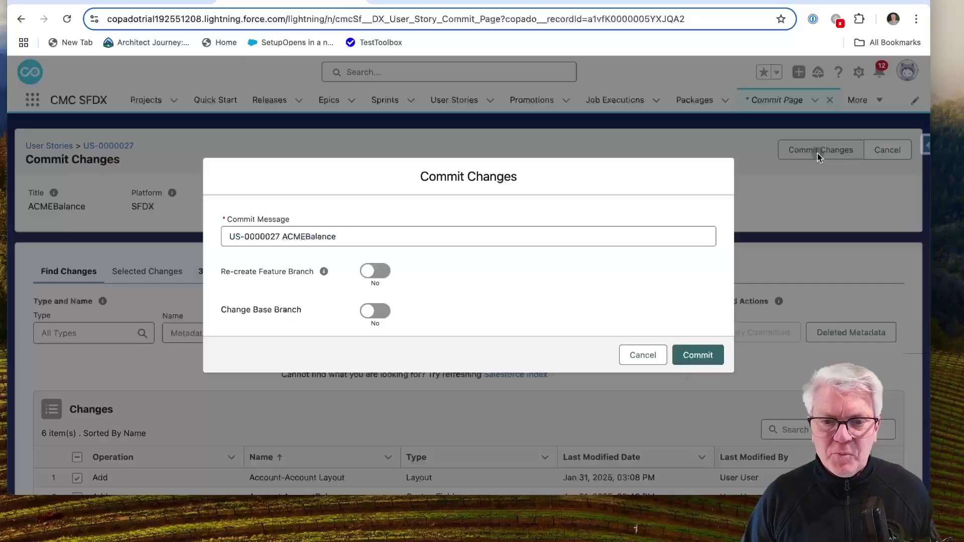
{"action": "left_click", "coordinate": [716, 356]}
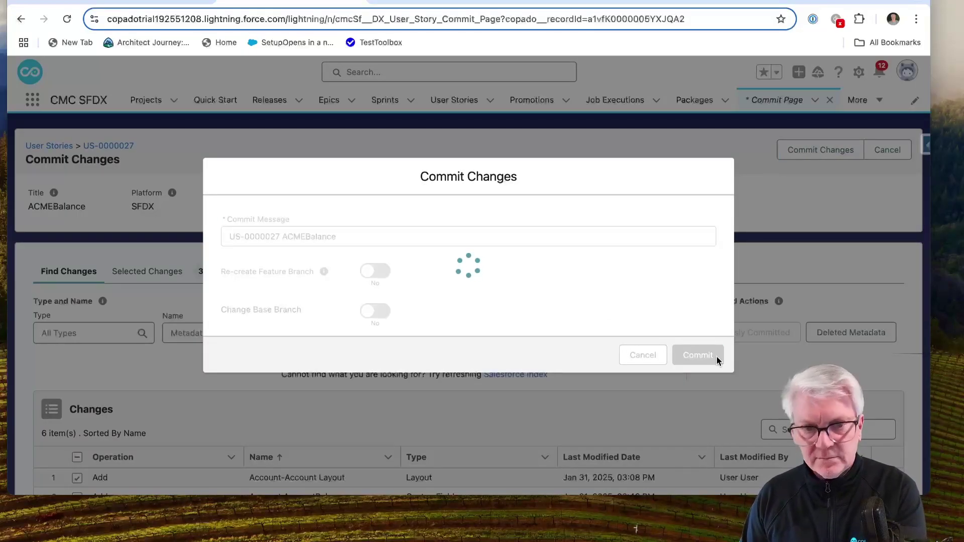
Review the committed metadata on user story US-0000027 and submit the story as ready to promote.
{"action": "scroll", "coordinate": [204, 333], "scroll_direction": "down", "scroll_amount": 2}
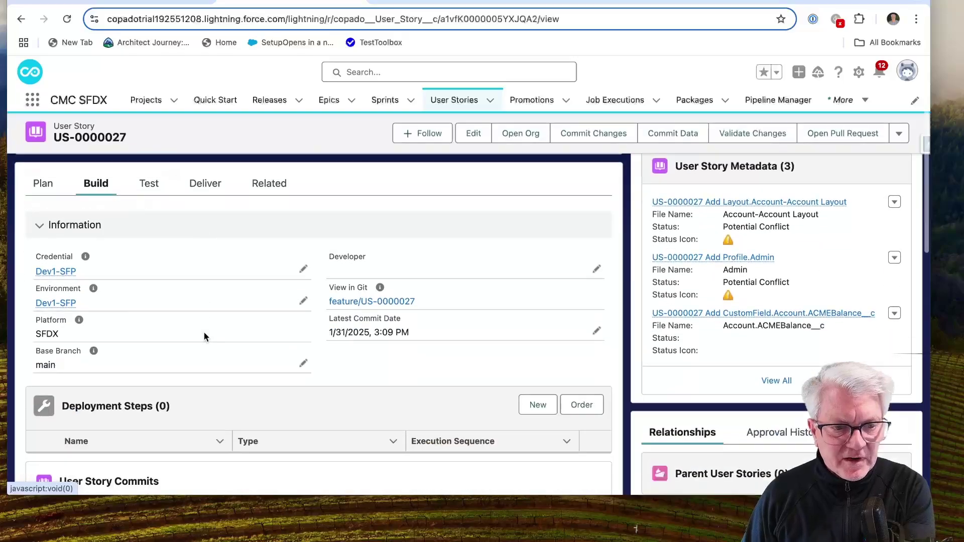
{"action": "scroll", "coordinate": [222, 338], "scroll_direction": "down", "scroll_amount": 5}
{"action": "scroll", "coordinate": [612, 256], "scroll_direction": "up", "scroll_amount": 6}
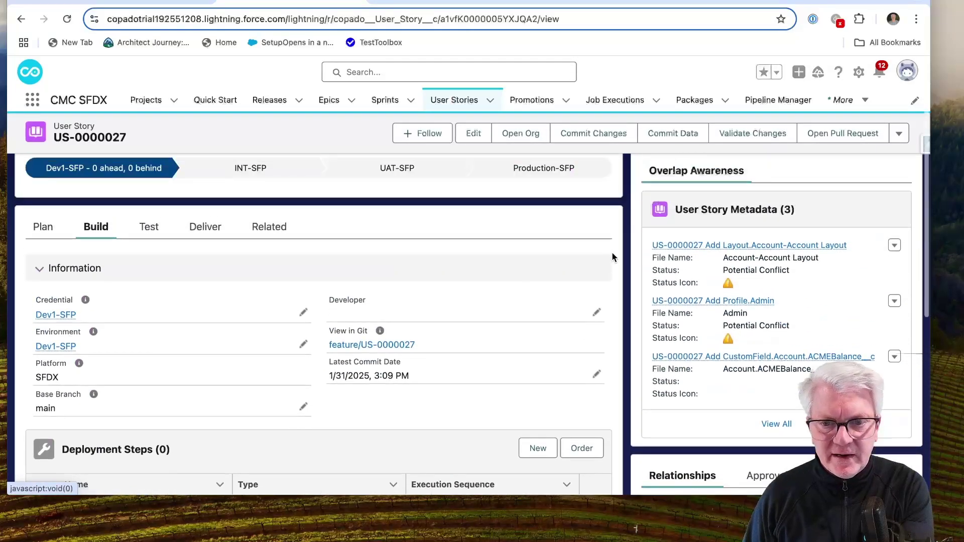
{"action": "scroll", "coordinate": [612, 258], "scroll_direction": "up", "scroll_amount": 2}
{"action": "left_click", "coordinate": [899, 140]}
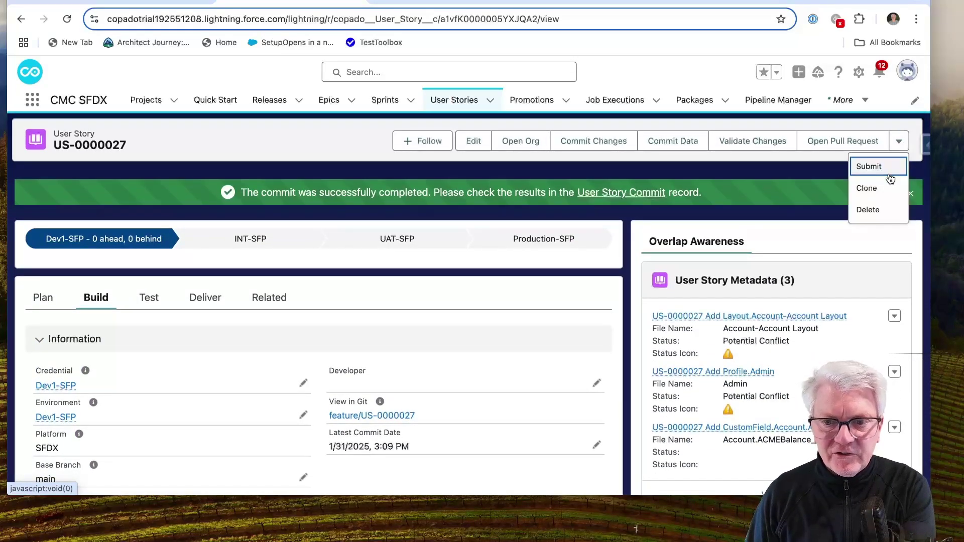
{"action": "left_click", "coordinate": [889, 173]}
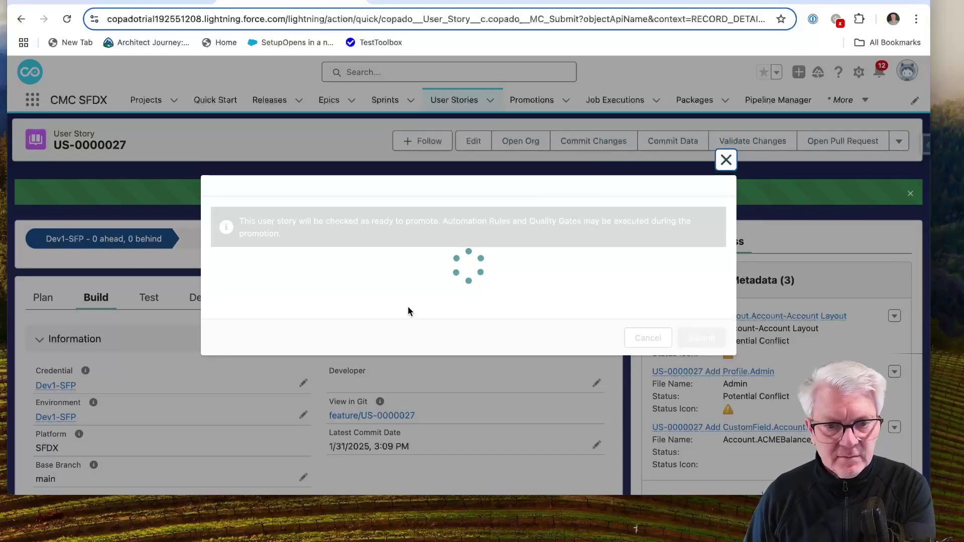
{"action": "left_click", "coordinate": [719, 370]}
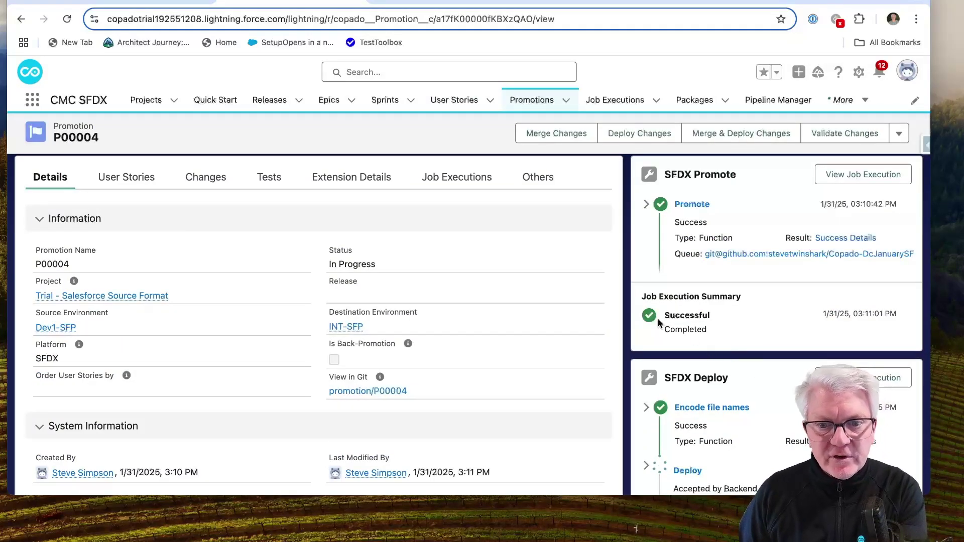
Examine the promotion's SFDX Deploy progress, and open the org from user story US-0000027.
{"action": "scroll", "coordinate": [703, 290], "scroll_direction": "down", "scroll_amount": 3}
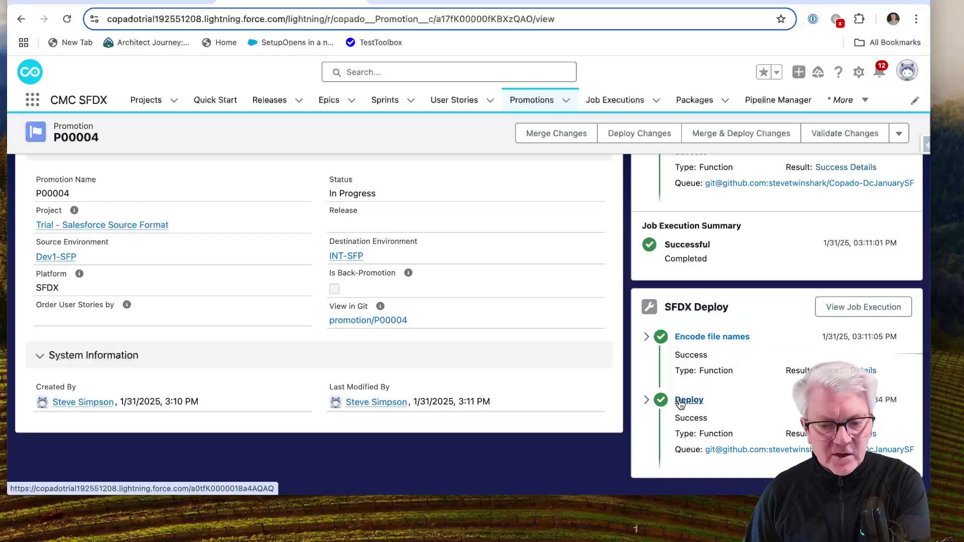
{"action": "key", "text": "ctrl+Tab"}
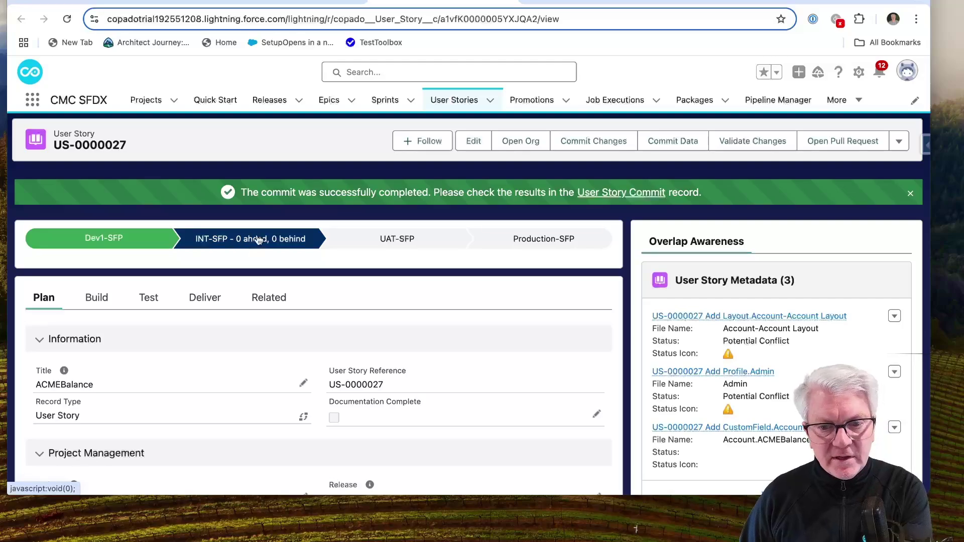
{"action": "left_click", "coordinate": [521, 142]}
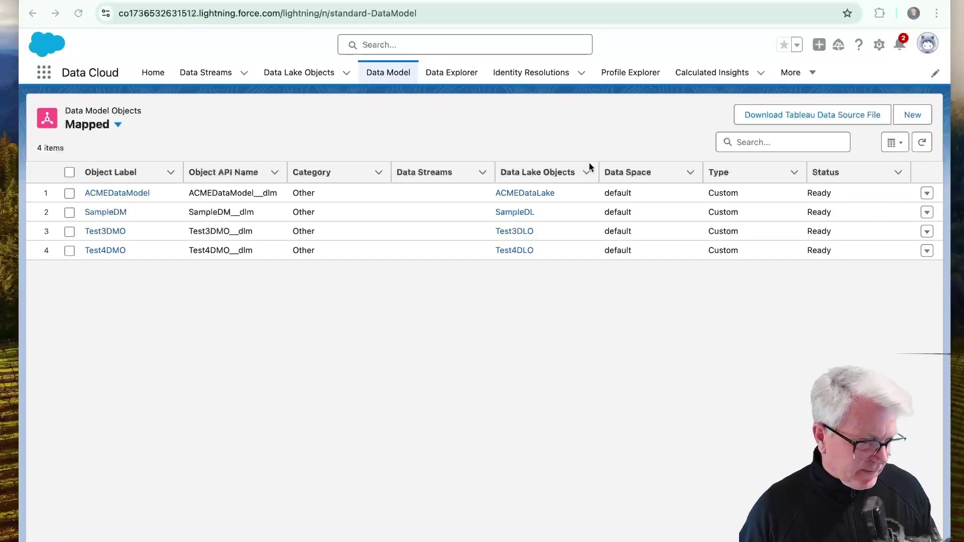
Examine the details and fields of the ACMEDataModel data model object in Data Cloud.
{"action": "left_click", "coordinate": [126, 193]}
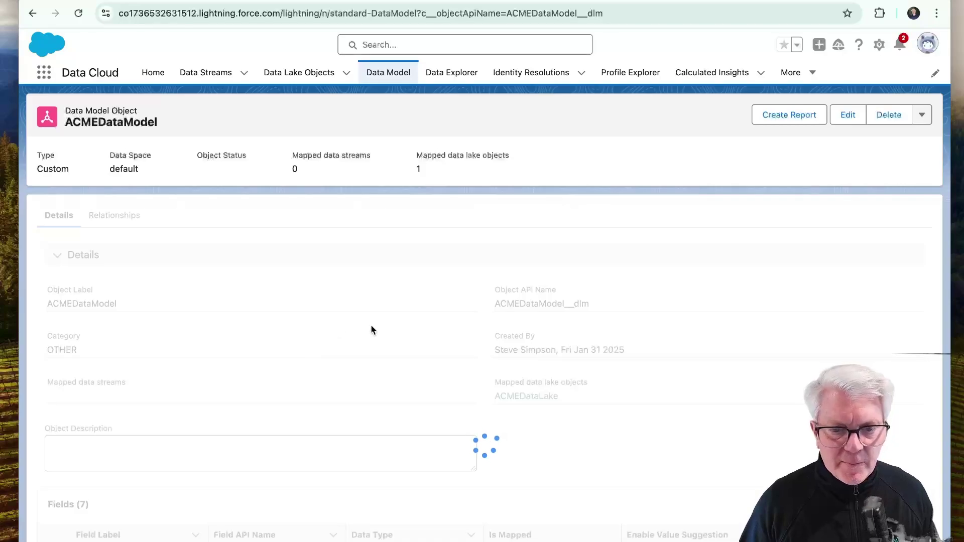
{"action": "scroll", "coordinate": [372, 330], "scroll_direction": "down", "scroll_amount": 3}
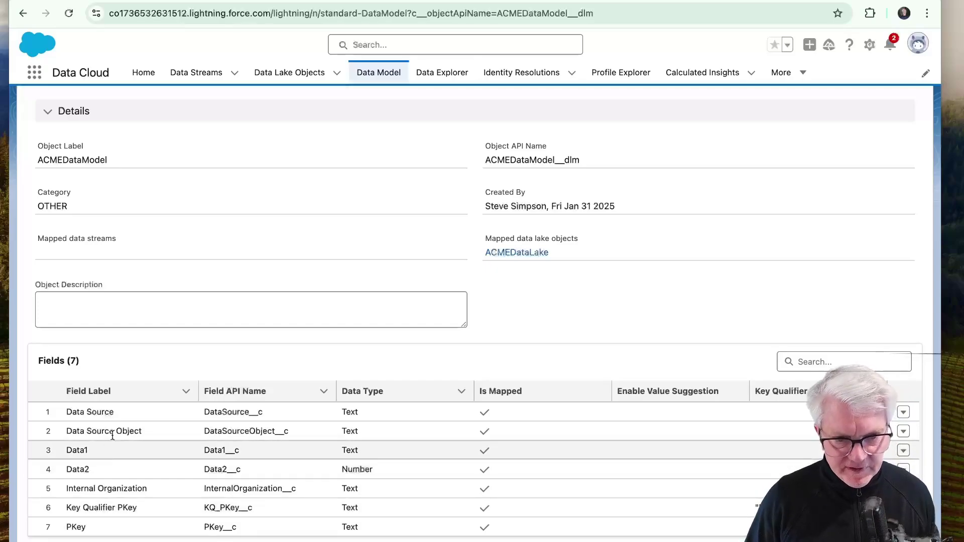
{"action": "scroll", "coordinate": [152, 359], "scroll_direction": "up", "scroll_amount": 3}
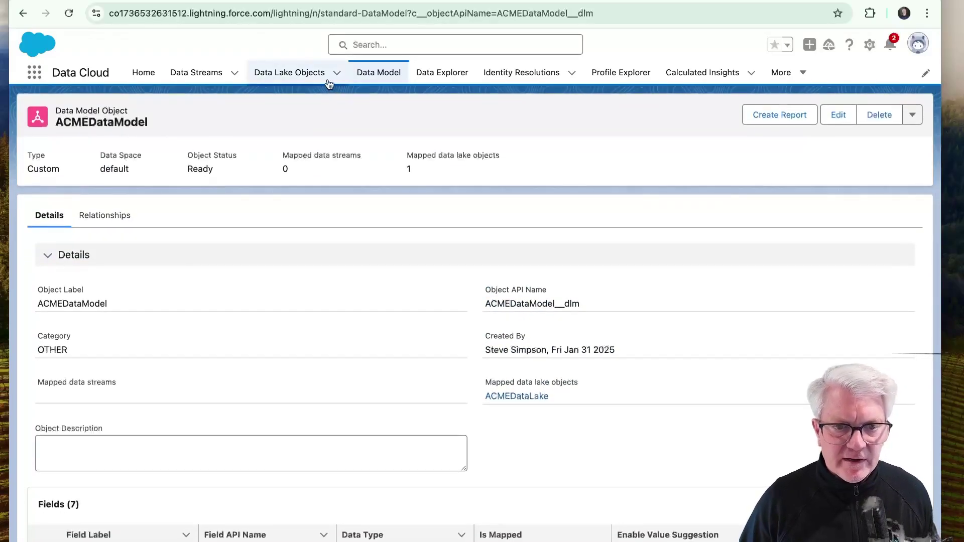
Examine the fields of the ACMEDataLake data lake object and open its data mapping for review.
{"action": "left_click", "coordinate": [300, 81]}
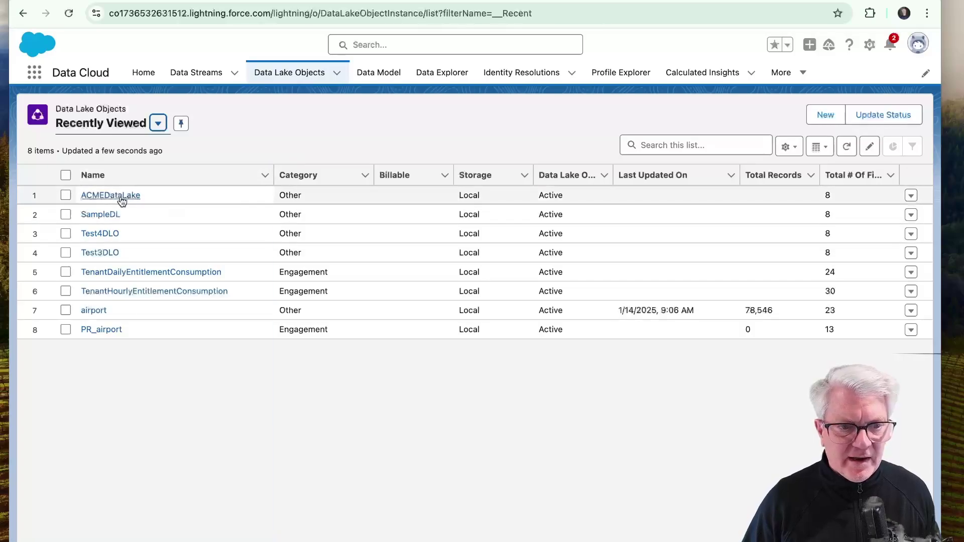
{"action": "left_click", "coordinate": [118, 195]}
{"action": "scroll", "coordinate": [229, 392], "scroll_direction": "down", "scroll_amount": 4}
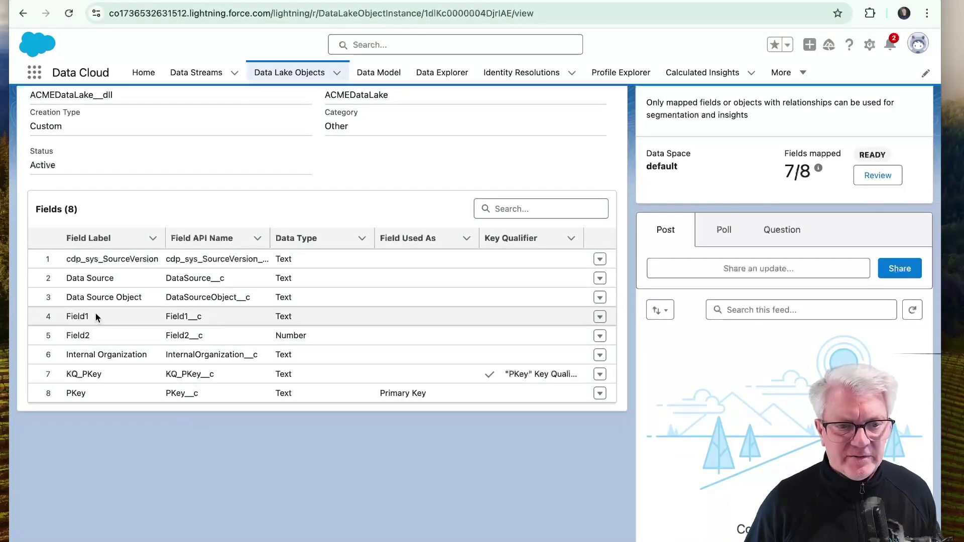
{"action": "scroll", "coordinate": [101, 316], "scroll_direction": "up", "scroll_amount": 4}
{"action": "scroll", "coordinate": [653, 326], "scroll_direction": "down", "scroll_amount": 1}
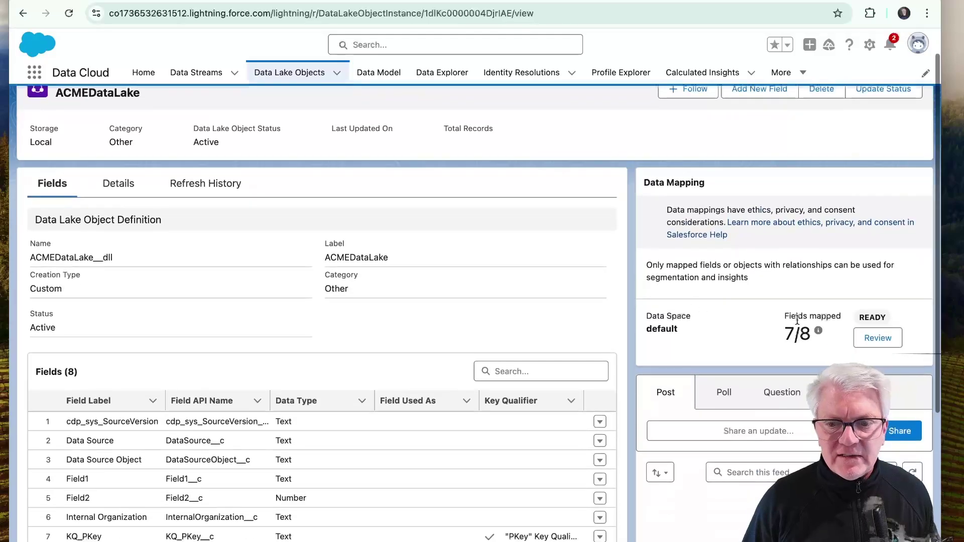
{"action": "left_click", "coordinate": [878, 339]}
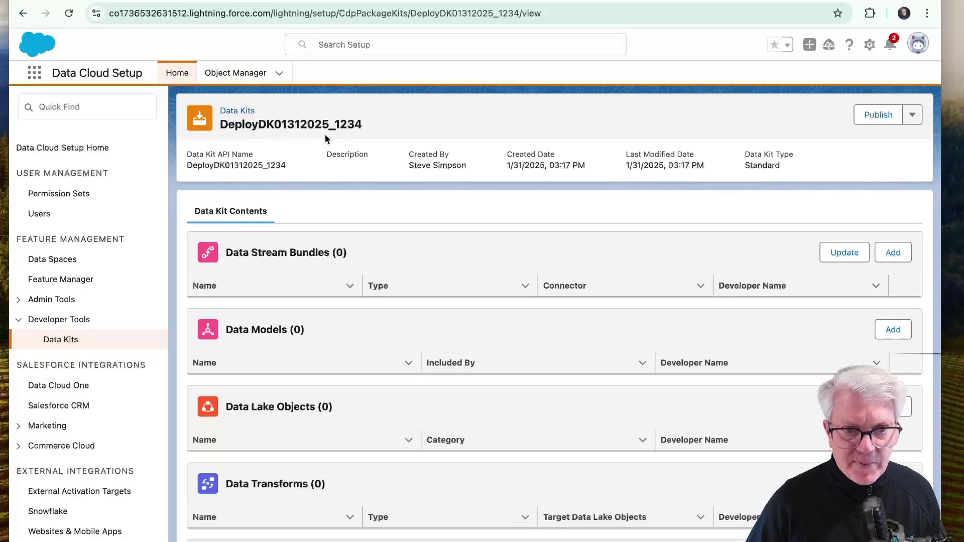
Add the ACMEDataModel data model to data kit DeployDK01312025_1234.
{"action": "left_click_drag", "start_coordinate": [367, 129], "coordinate": [221, 127]}
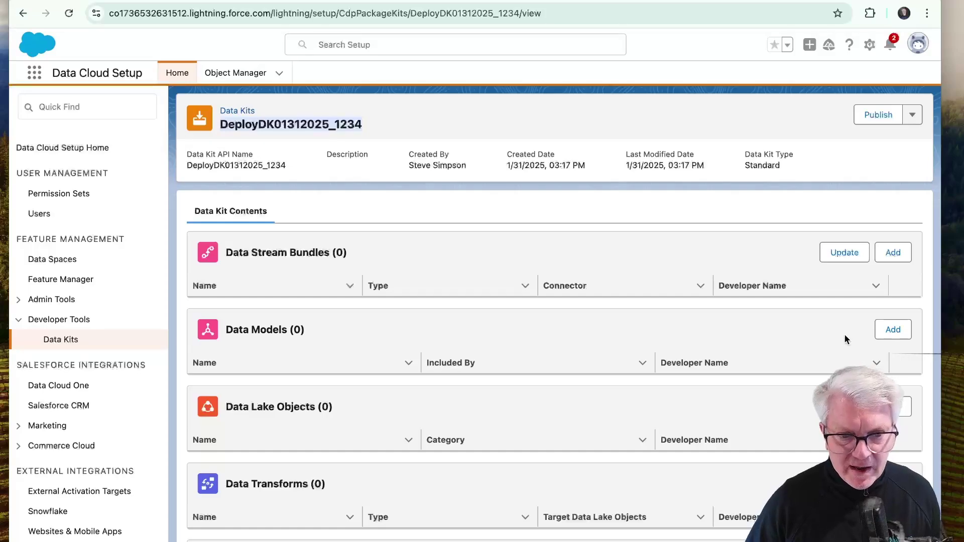
{"action": "left_click", "coordinate": [892, 329]}
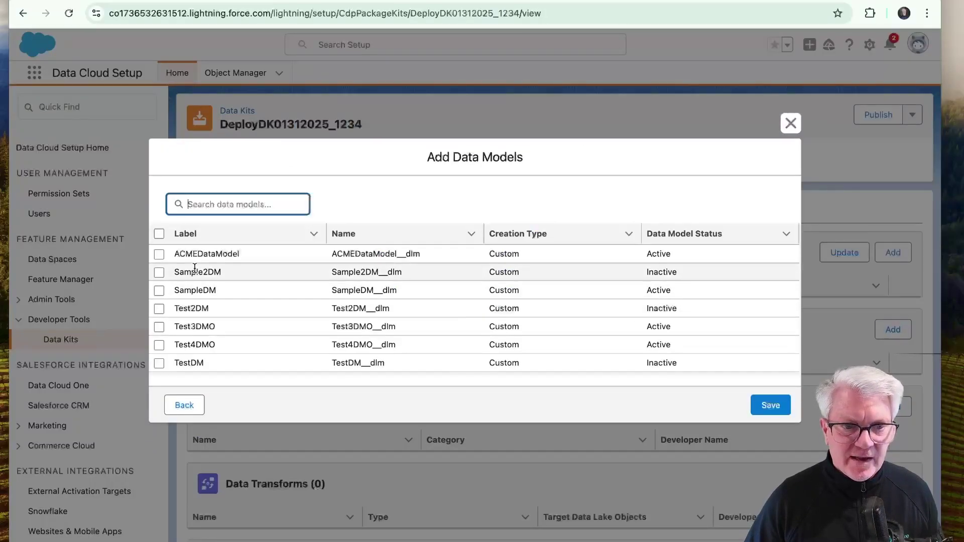
{"action": "left_click", "coordinate": [159, 254]}
{"action": "left_click", "coordinate": [787, 407]}
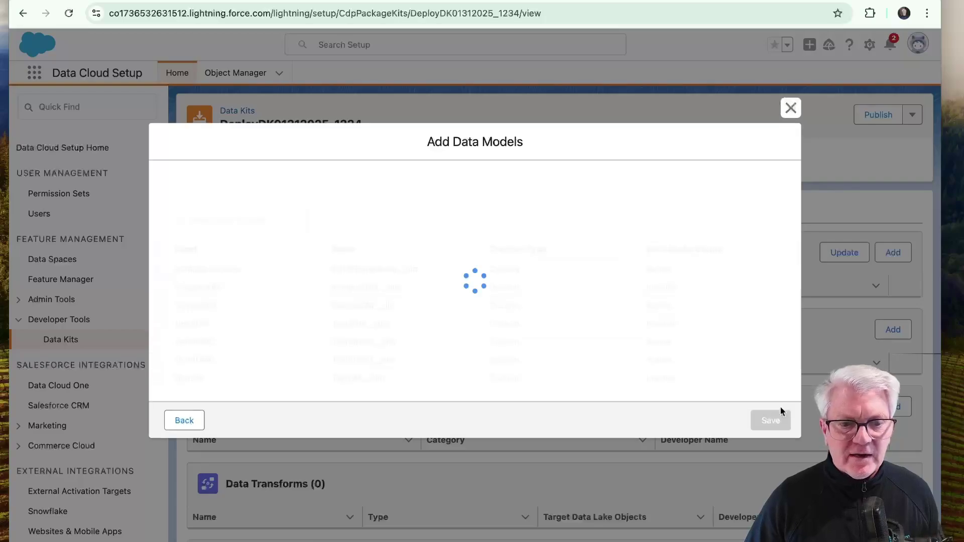
{"action": "scroll", "coordinate": [582, 377], "scroll_direction": "down", "scroll_amount": 5}
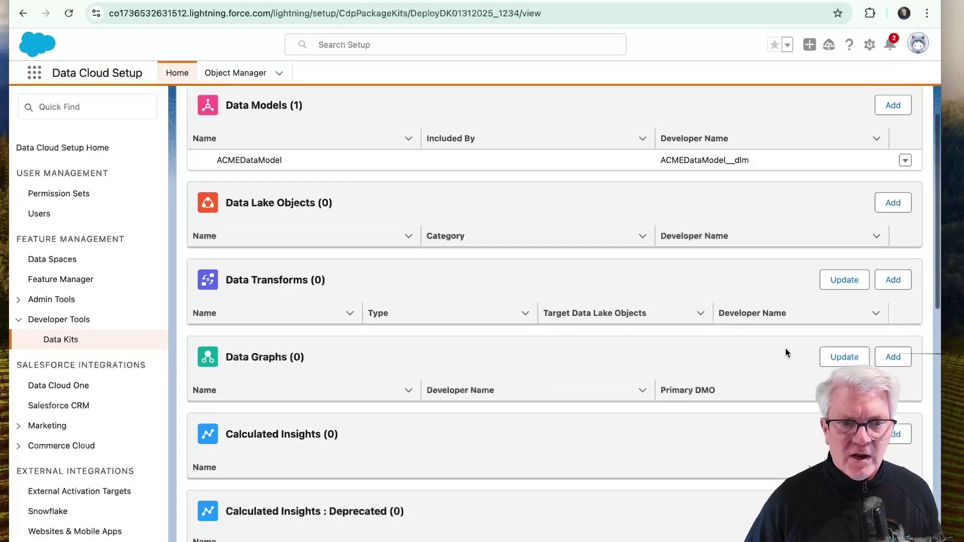
{"action": "scroll", "coordinate": [785, 350], "scroll_direction": "up", "scroll_amount": 2}
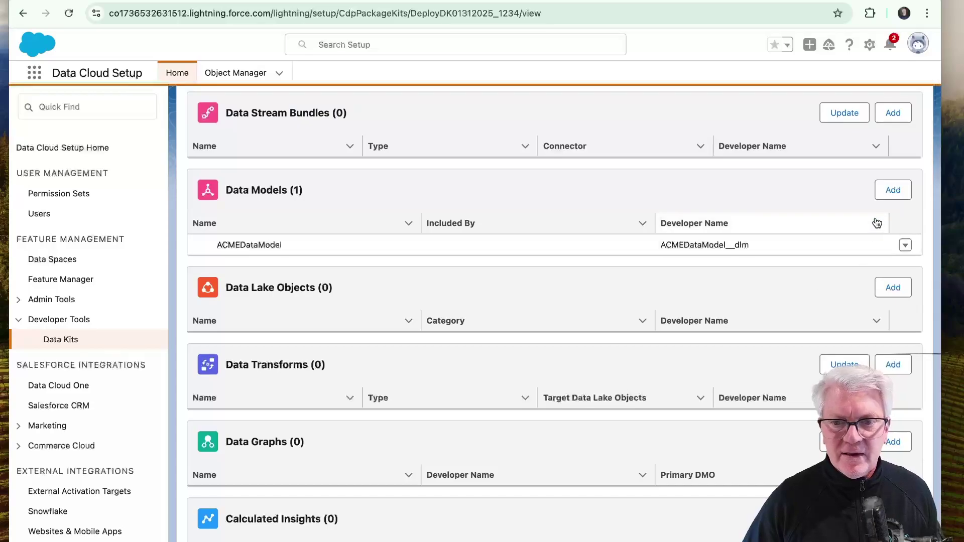
{"action": "left_click", "coordinate": [894, 191]}
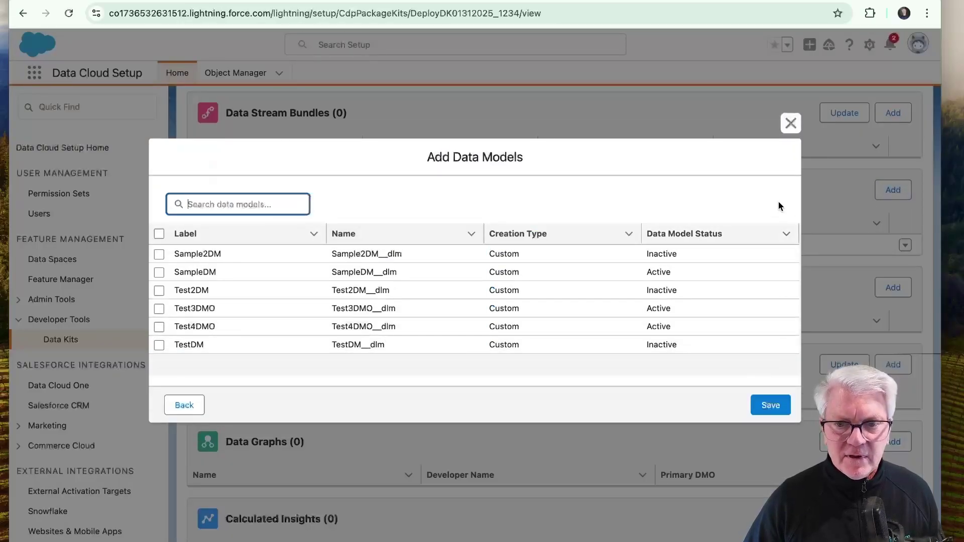
{"action": "left_click", "coordinate": [791, 123]}
Add the ACMEDataLake data lake object with its related ACMEDataModel data model to the data kit.
{"action": "scroll", "coordinate": [698, 292], "scroll_direction": "up", "scroll_amount": 2}
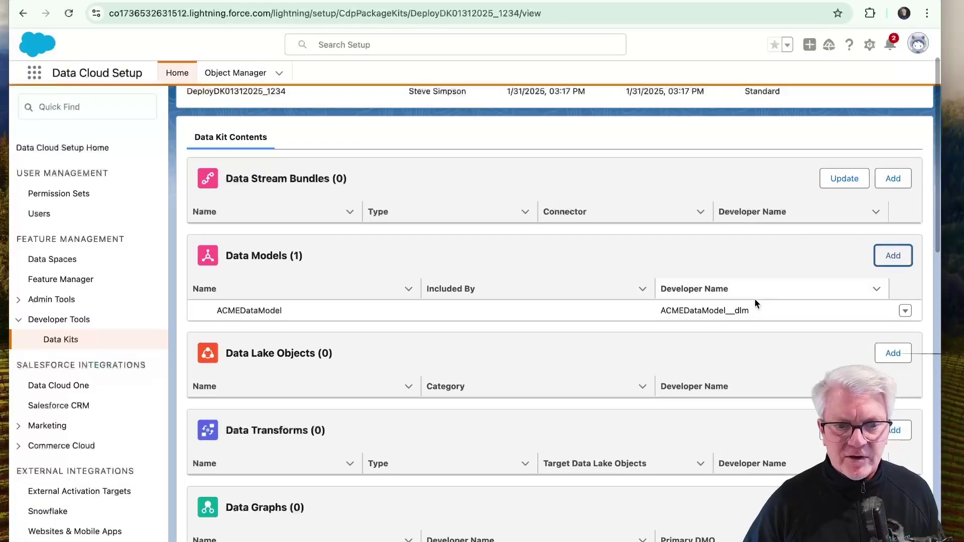
{"action": "left_click", "coordinate": [893, 353]}
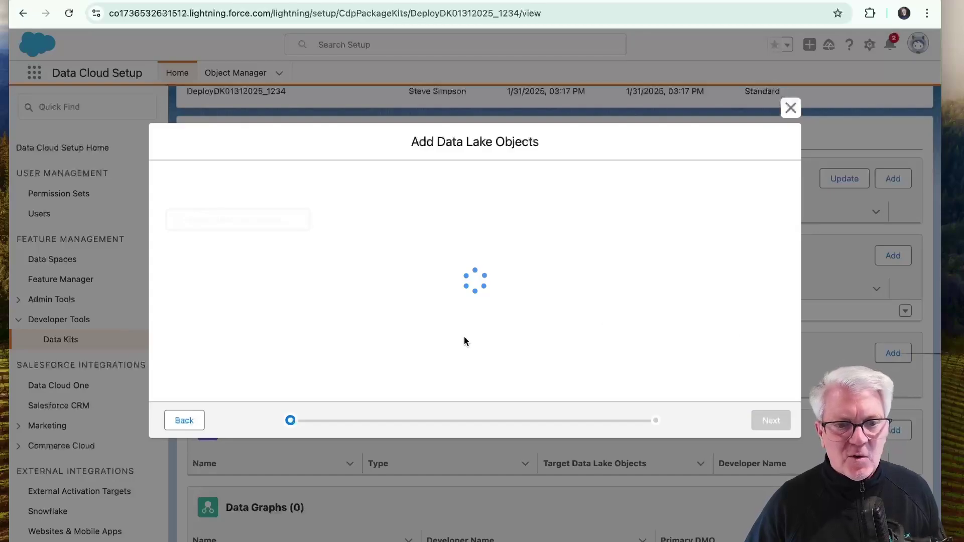
{"action": "left_click", "coordinate": [158, 254]}
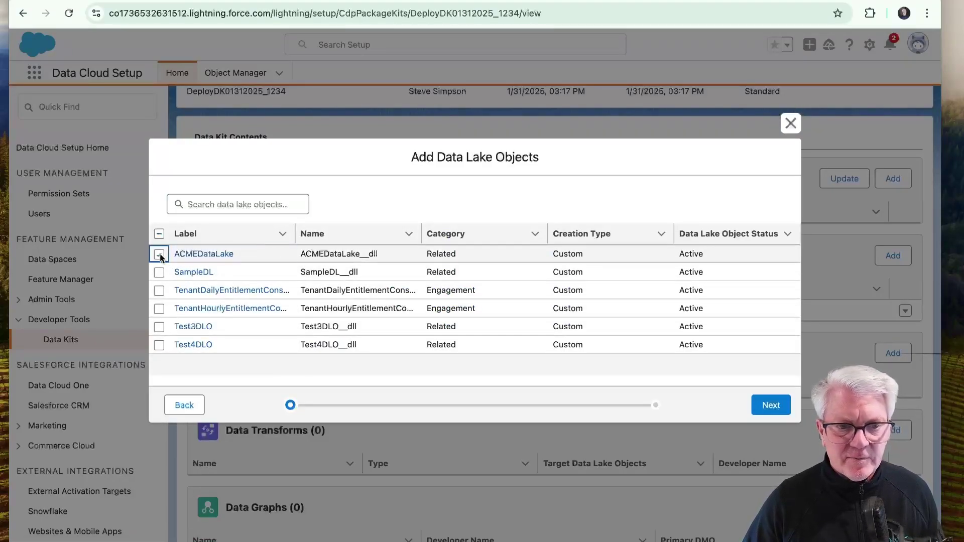
{"action": "left_click", "coordinate": [770, 405]}
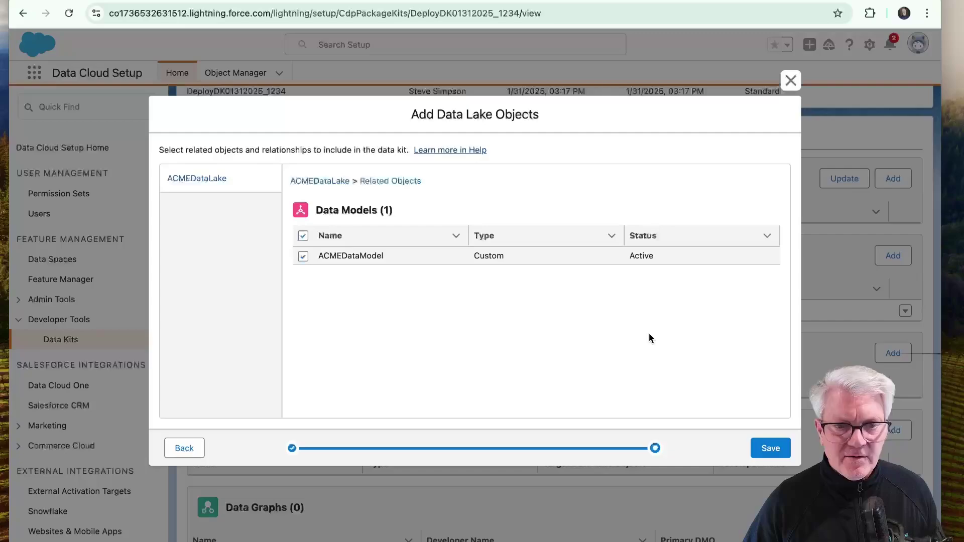
{"action": "left_click", "coordinate": [775, 446]}
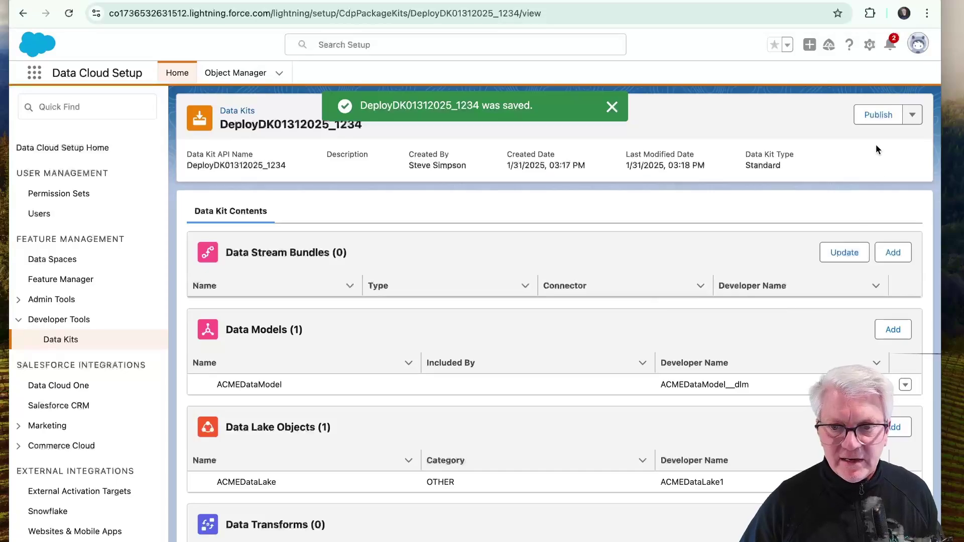
Start publishing the data kit and add DeployDK01312025_1234 as a Data Package Kit Definition to package PackageDeploy01312025_12345.
{"action": "left_click", "coordinate": [879, 114]}
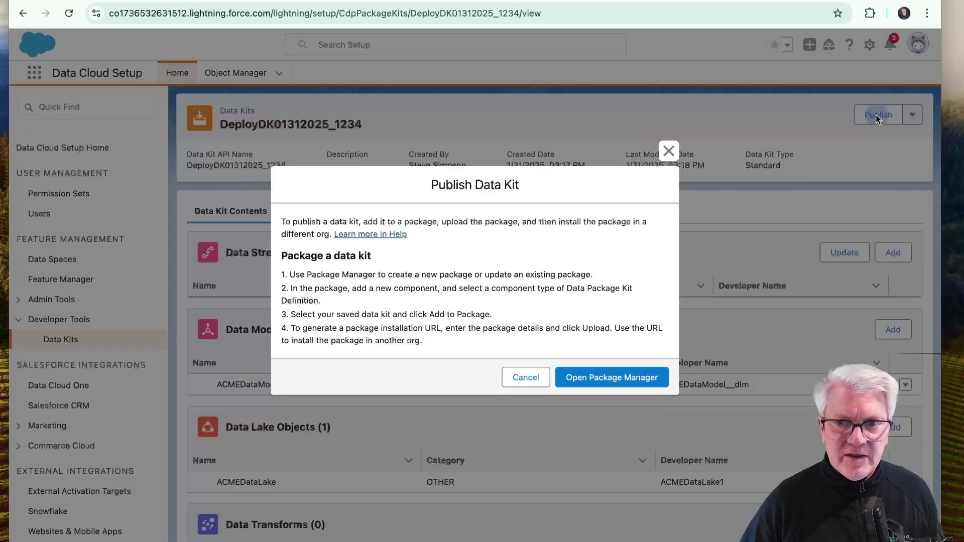
{"action": "left_click", "coordinate": [606, 382]}
{"action": "left_click", "coordinate": [423, 354]}
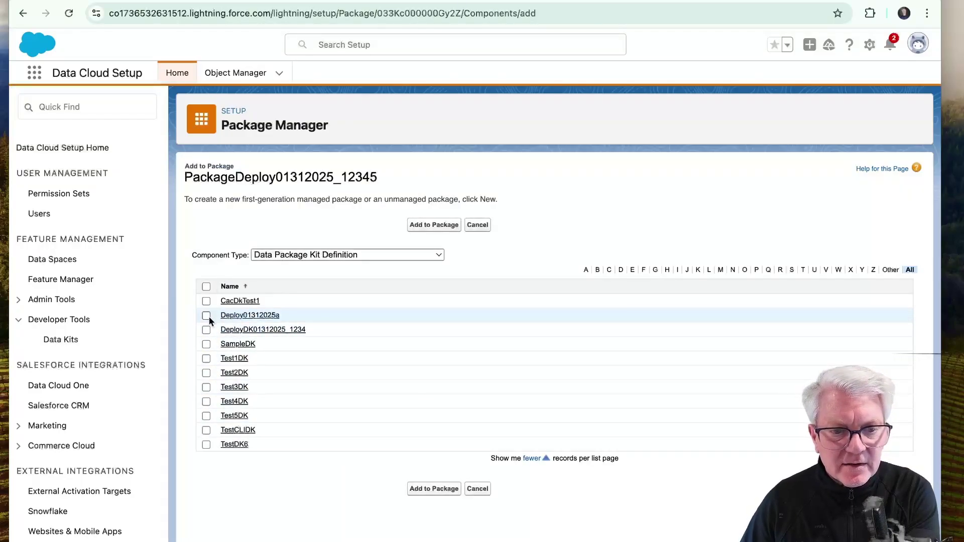
{"action": "left_click", "coordinate": [207, 329]}
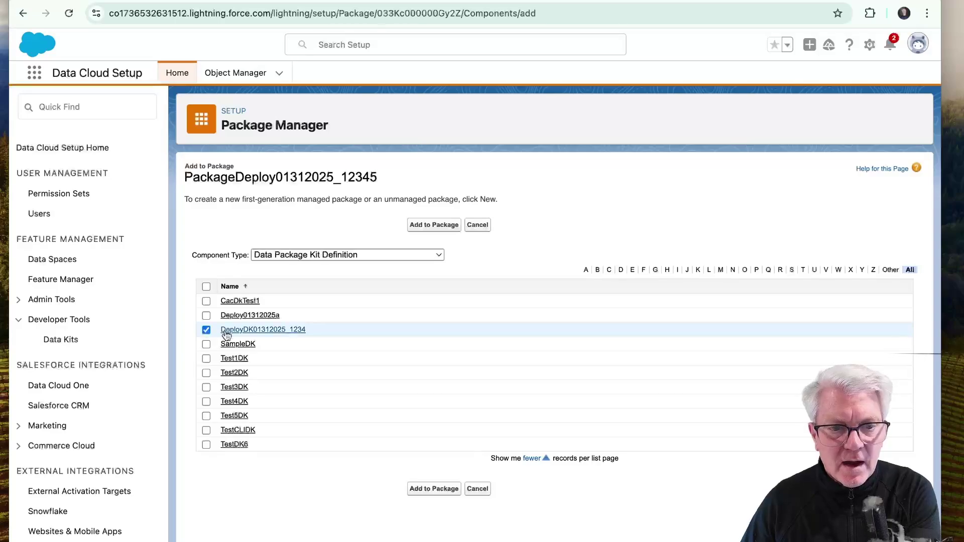
{"action": "left_click", "coordinate": [446, 488]}
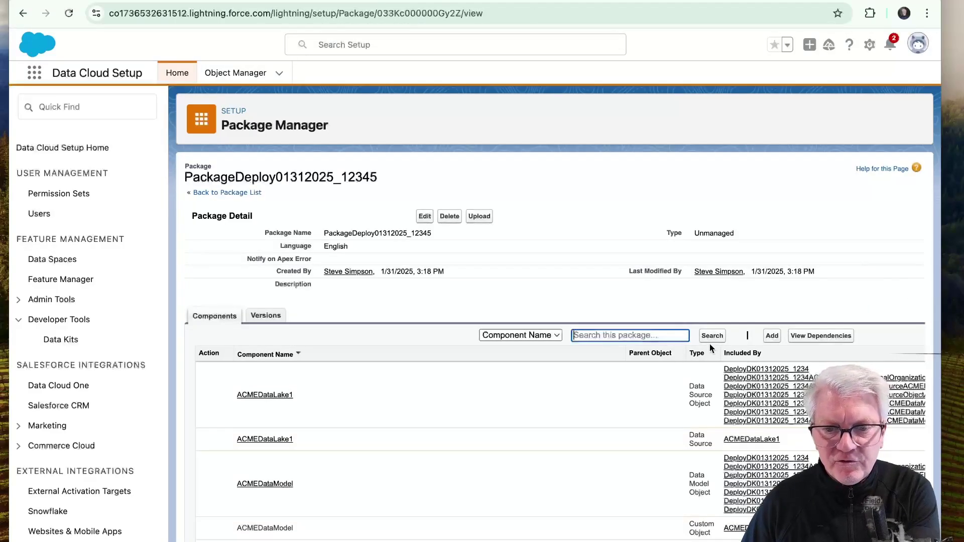
Upload package PackageDeploy01312025_12345 with version name FirstVersion and version number 1.0.
{"action": "left_click", "coordinate": [478, 218]}
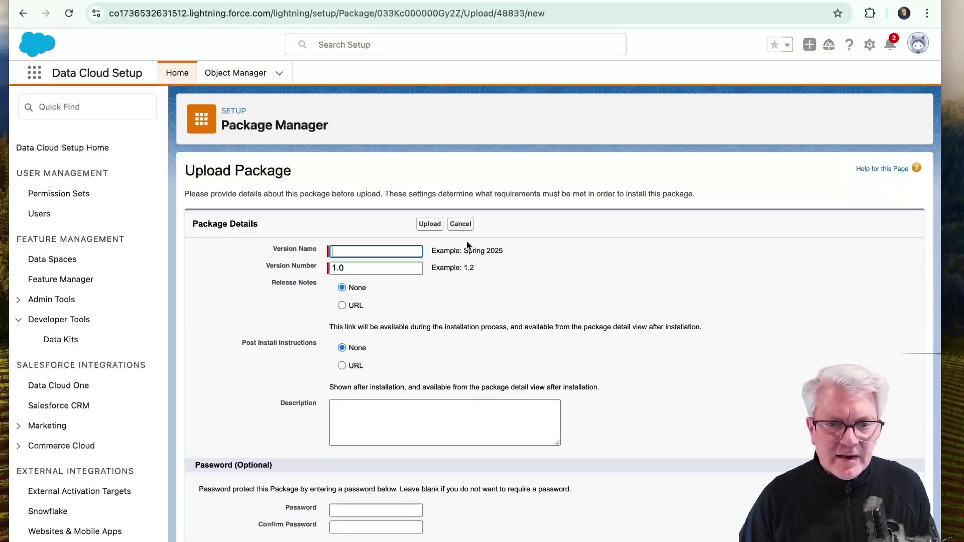
{"action": "scroll", "coordinate": [491, 266], "scroll_direction": "down", "scroll_amount": 1}
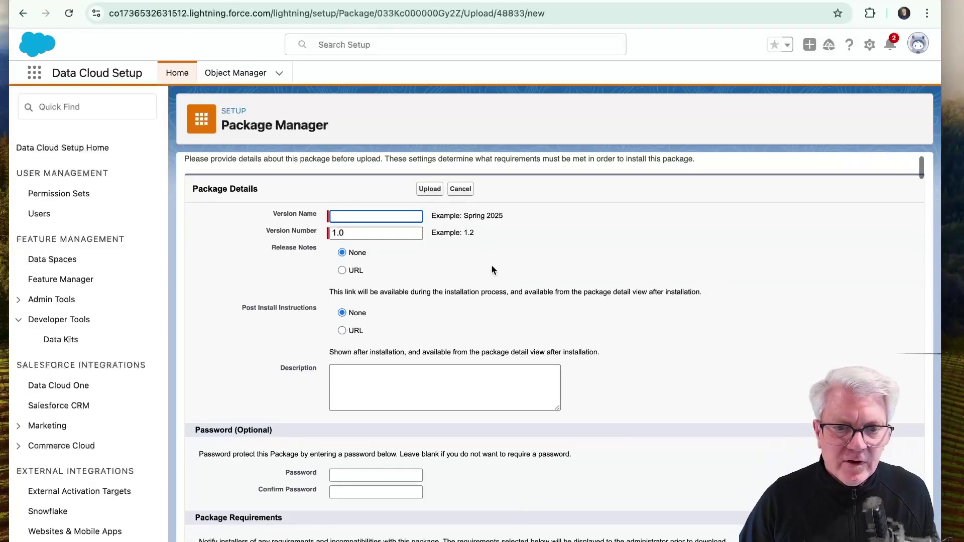
{"action": "left_click", "coordinate": [436, 193]}
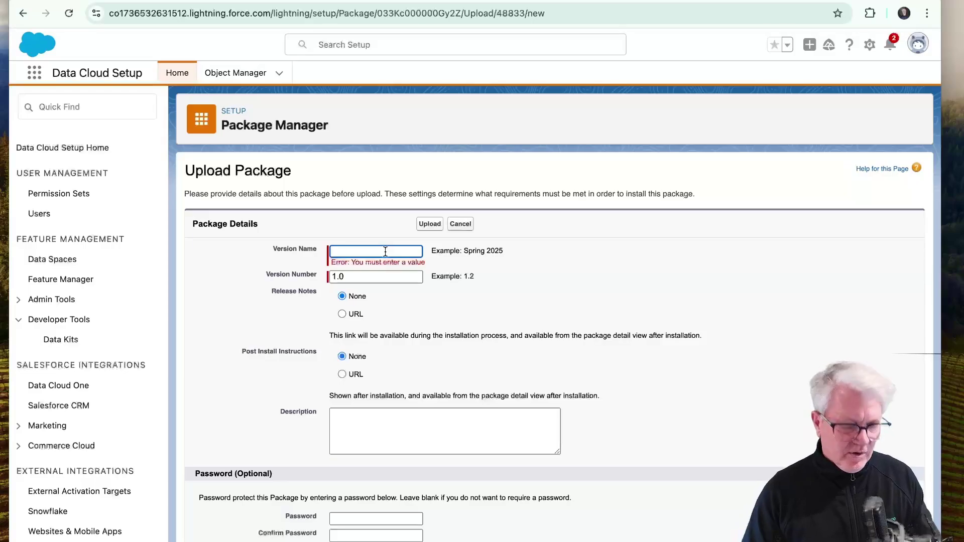
{"action": "type", "text": "FirstVersion"}
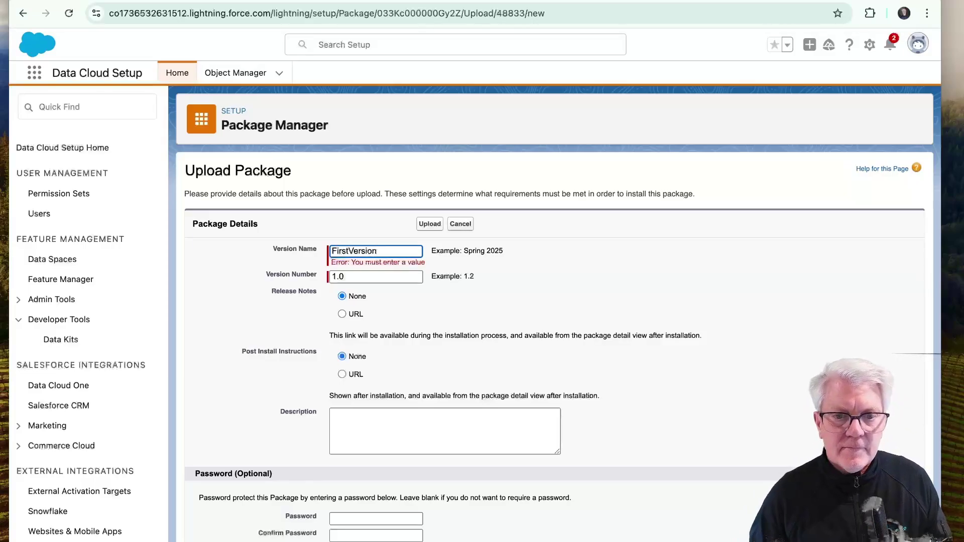
{"action": "scroll", "coordinate": [402, 244], "scroll_direction": "down", "scroll_amount": 2}
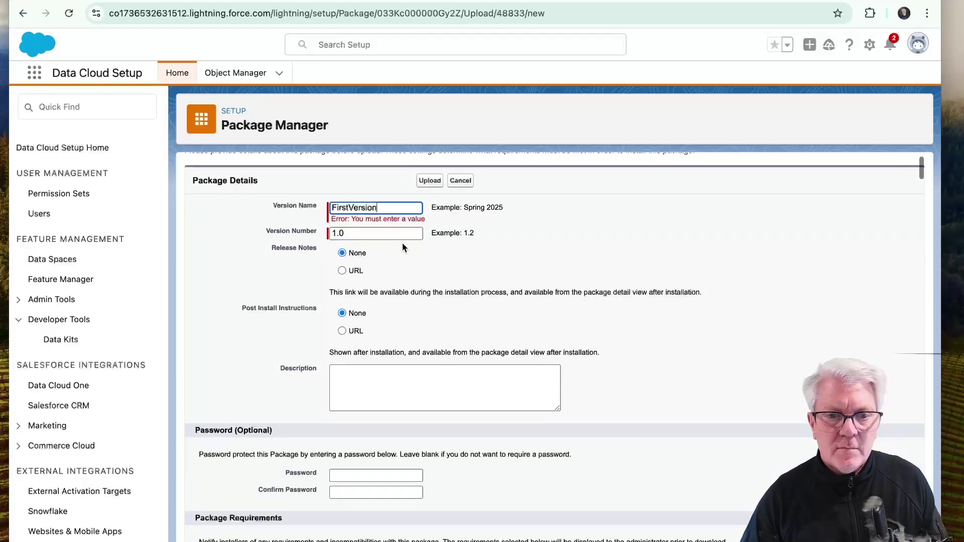
{"action": "left_click", "coordinate": [435, 190]}
Examine the uploaded package version's details, installation URL and its object, field and resource components.
{"action": "scroll", "coordinate": [432, 332], "scroll_direction": "down", "scroll_amount": 3}
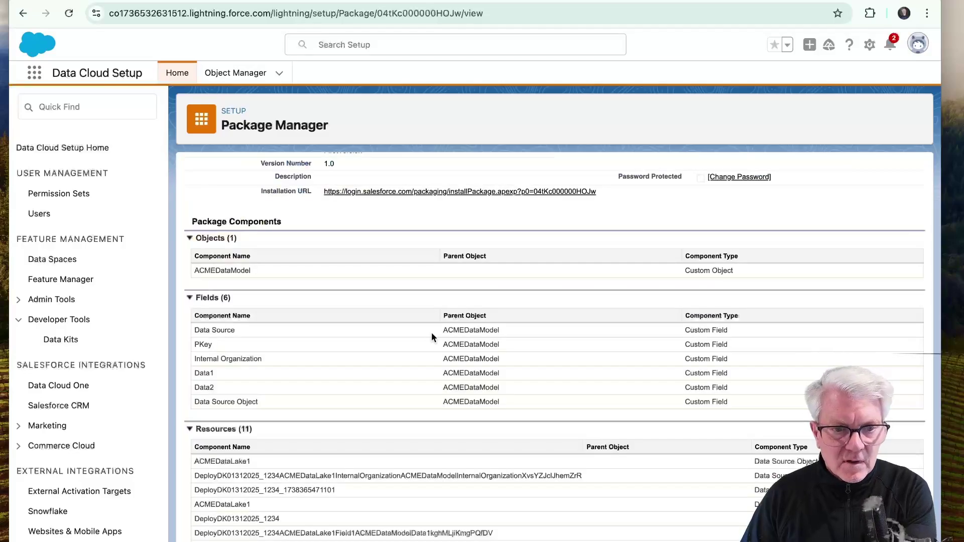
{"action": "scroll", "coordinate": [400, 323], "scroll_direction": "up", "scroll_amount": 1}
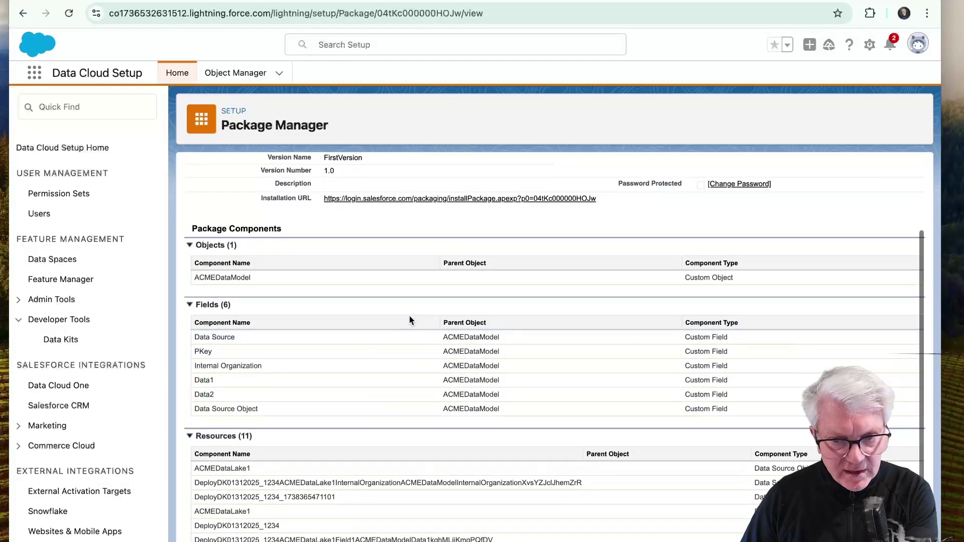
{"action": "scroll", "coordinate": [409, 317], "scroll_direction": "up", "scroll_amount": 3}
{"action": "scroll", "coordinate": [379, 377], "scroll_direction": "down", "scroll_amount": 1}
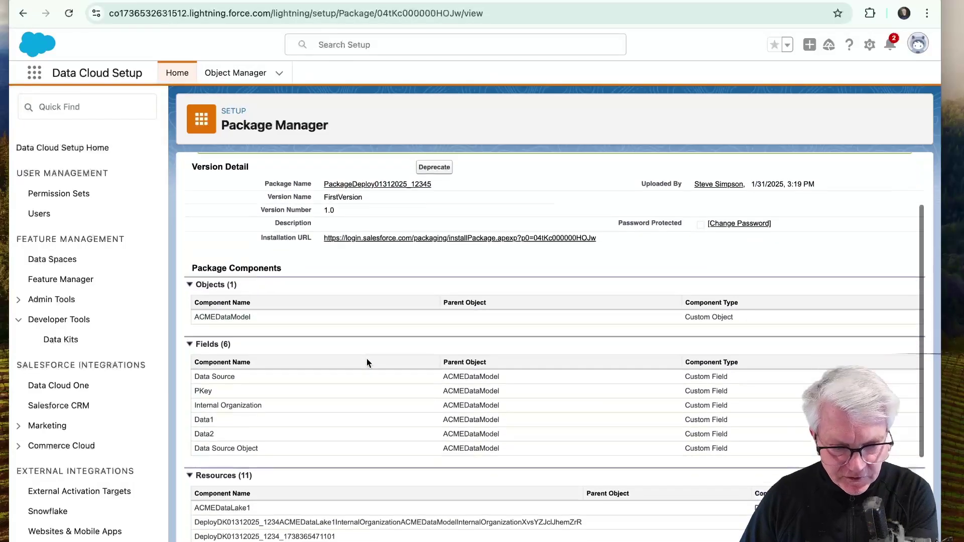
{"action": "scroll", "coordinate": [367, 359], "scroll_direction": "down", "scroll_amount": 3}
{"action": "scroll", "coordinate": [367, 359], "scroll_direction": "up", "scroll_amount": 3}
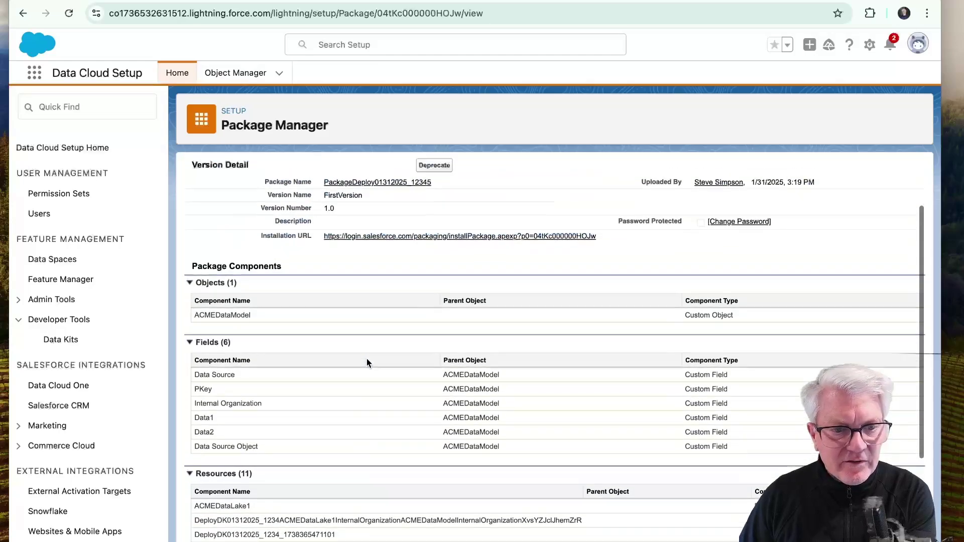
{"action": "scroll", "coordinate": [366, 358], "scroll_direction": "up", "scroll_amount": 3}
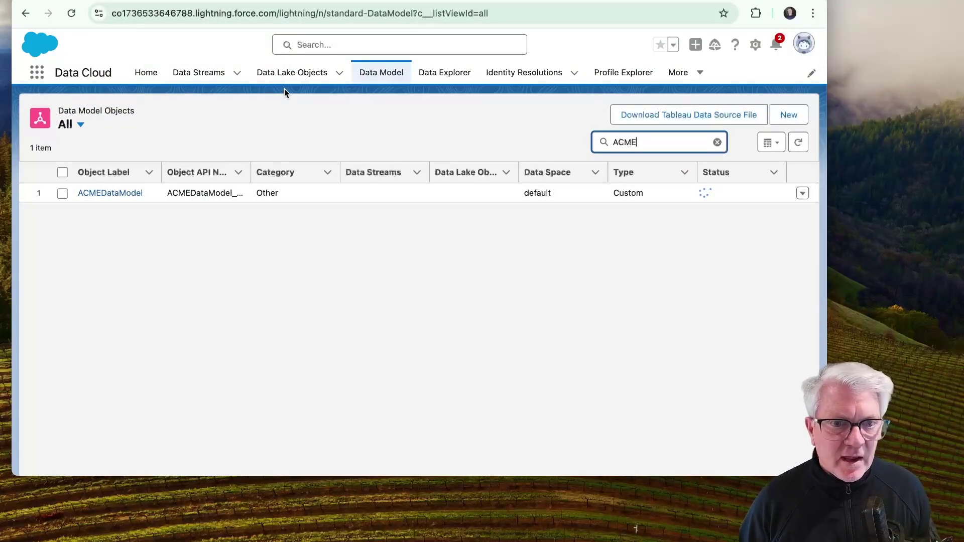
In the destination org, search all data lake objects for acme and view the creation methods for a new data lake object.
{"action": "left_click", "coordinate": [276, 76]}
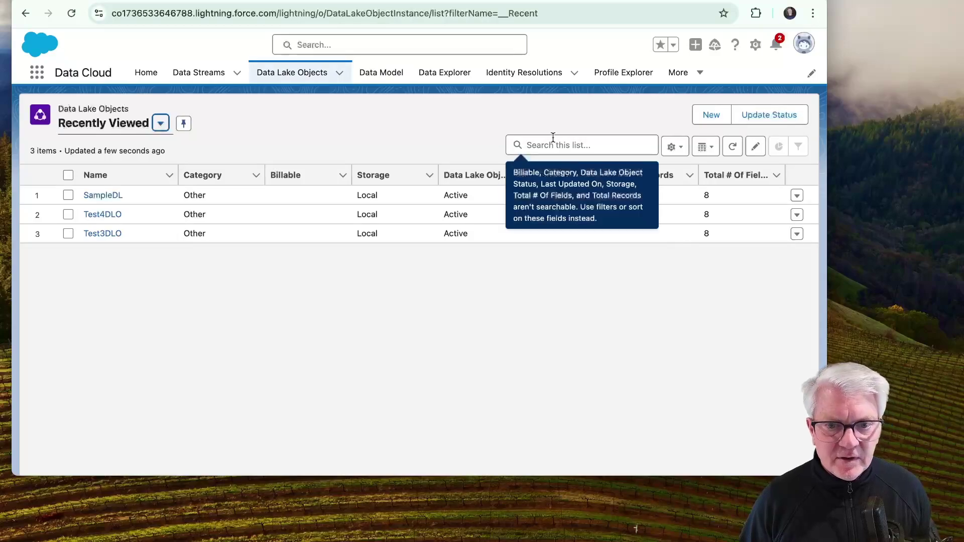
{"action": "left_click", "coordinate": [105, 124]}
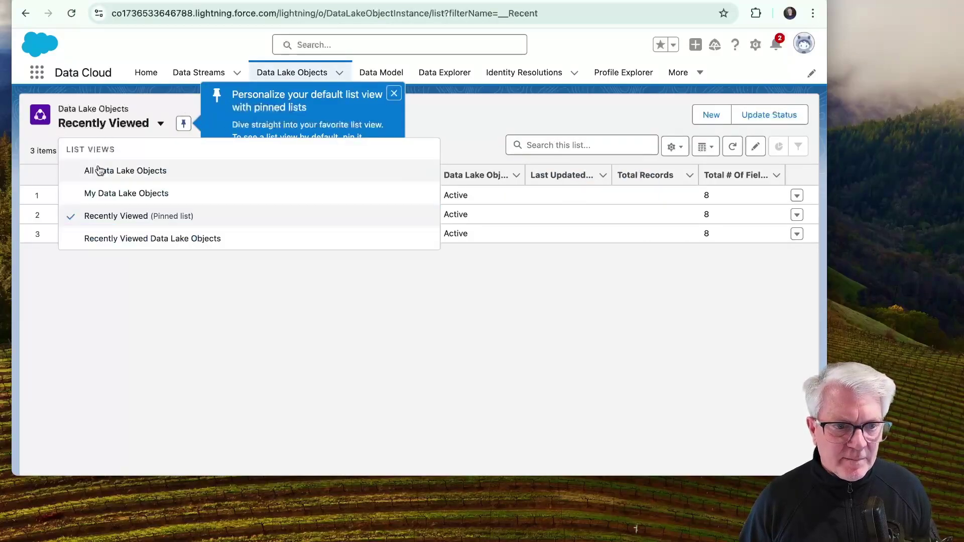
{"action": "left_click", "coordinate": [99, 171]}
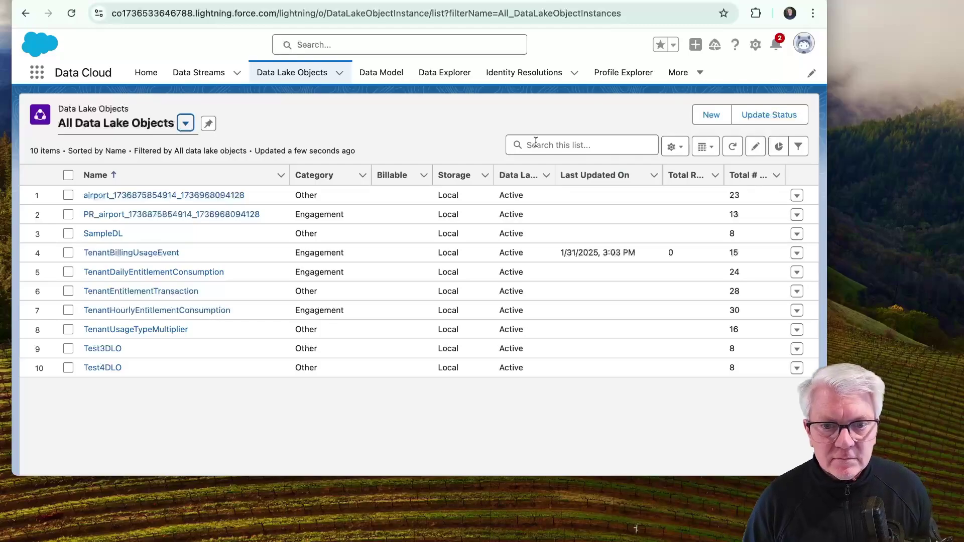
{"action": "left_click", "coordinate": [536, 143]}
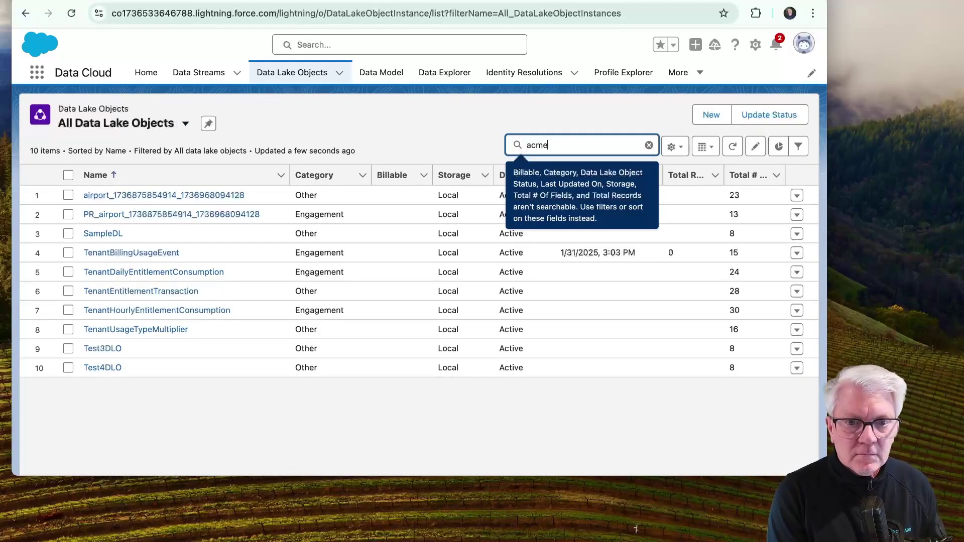
{"action": "key", "text": "Return"}
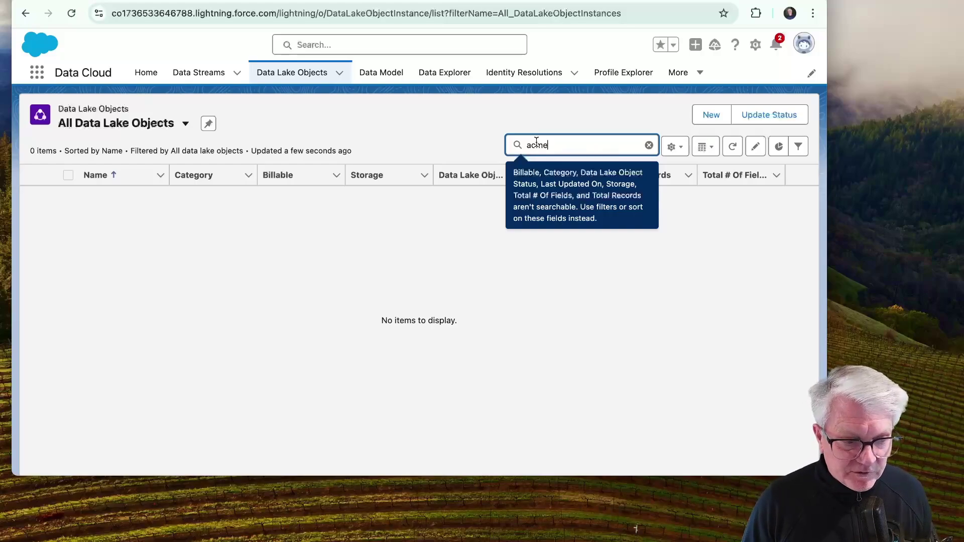
{"action": "left_click", "coordinate": [711, 121]}
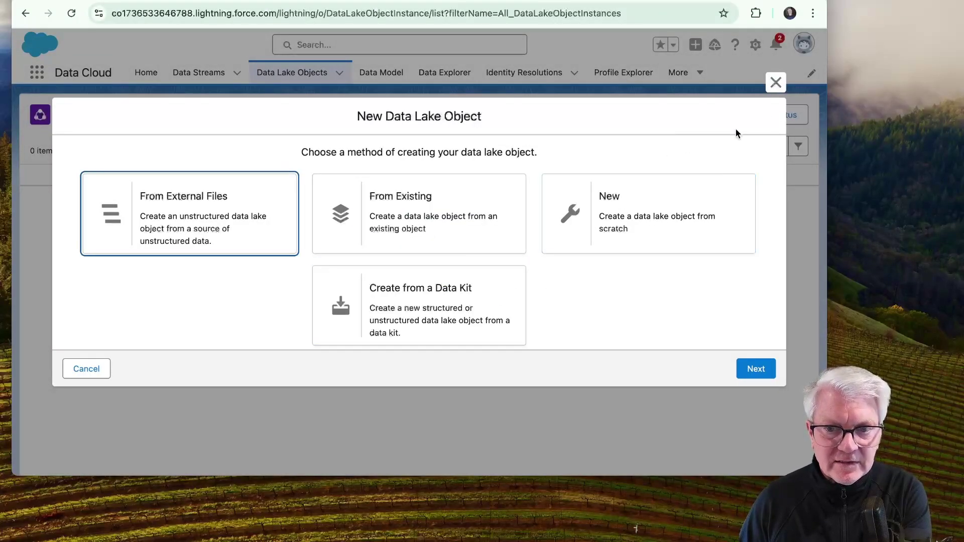
{"action": "left_click", "coordinate": [776, 82]}
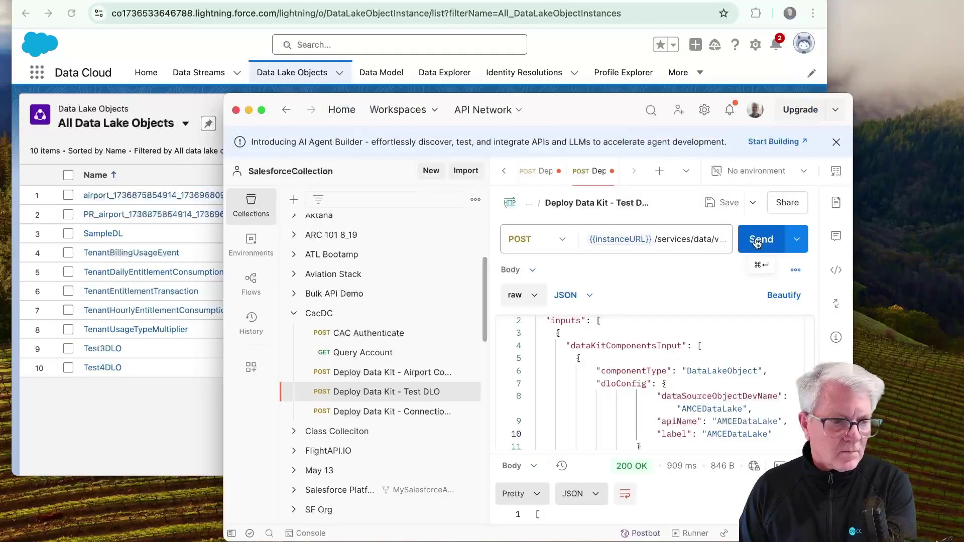
Switch to Postman and send the Deploy Data Kit - Test DLO request.
{"action": "left_click", "coordinate": [757, 241]}
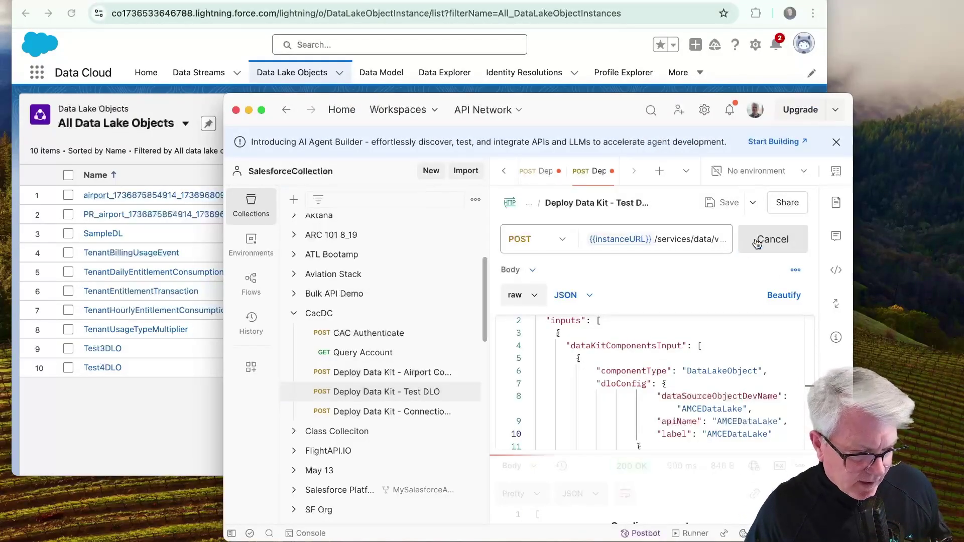
{"action": "mouse_move", "coordinate": [642, 457]}
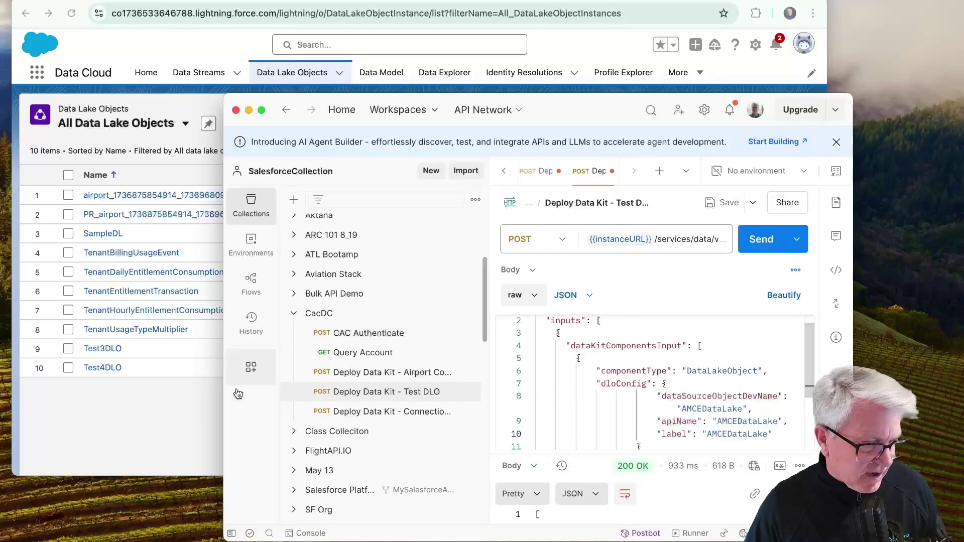
Return to the Data Cloud org in the browser and search the All Data Lake Objects list for acME.
{"action": "left_click", "coordinate": [165, 423]}
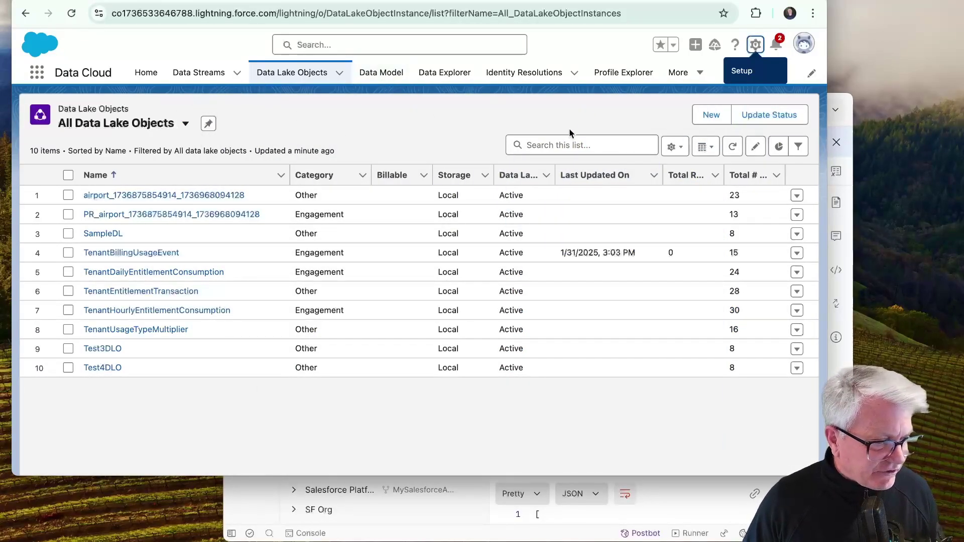
{"action": "left_click", "coordinate": [550, 143]}
{"action": "type", "text": "acme"}
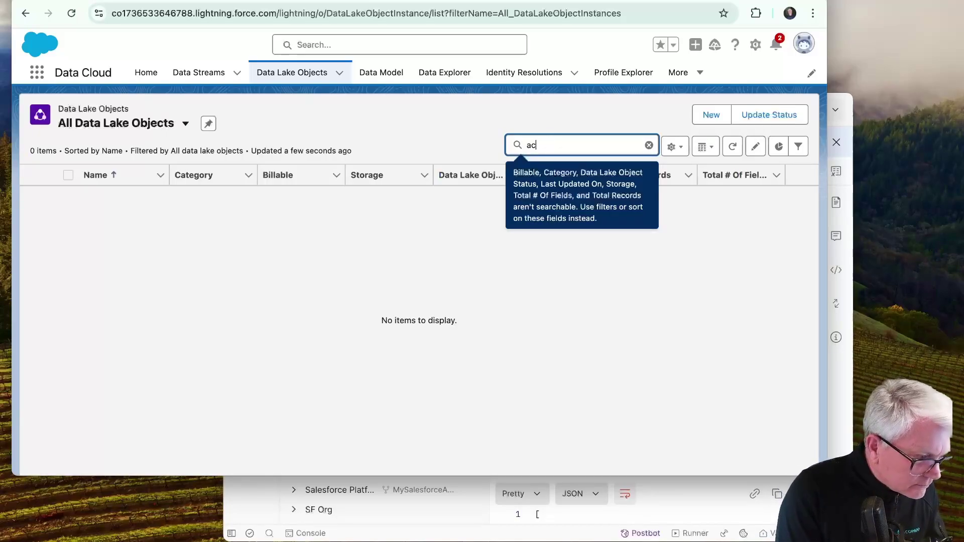
{"action": "type", "text": "ME"}
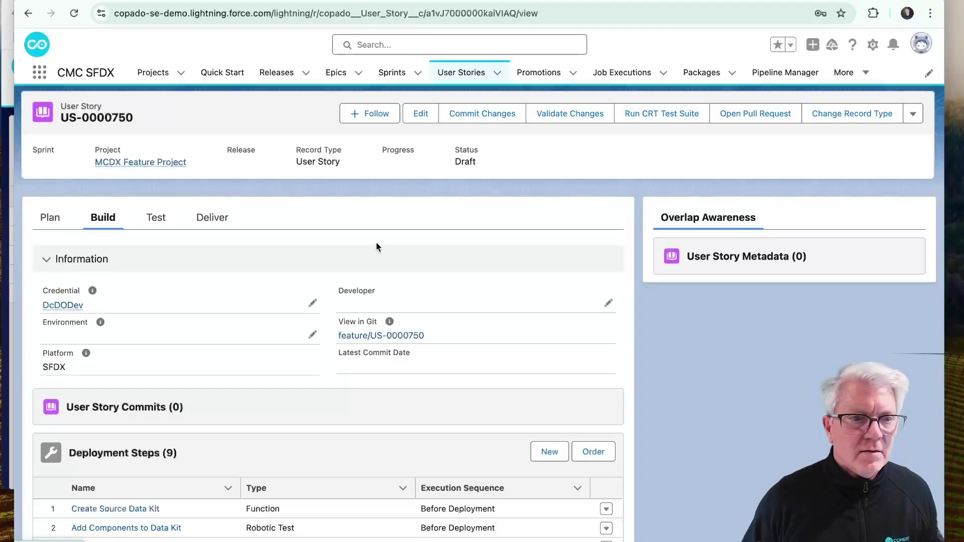
Review the list of deployment steps on Copado user story US-0000750.
{"action": "scroll", "coordinate": [277, 330], "scroll_direction": "down", "scroll_amount": 3}
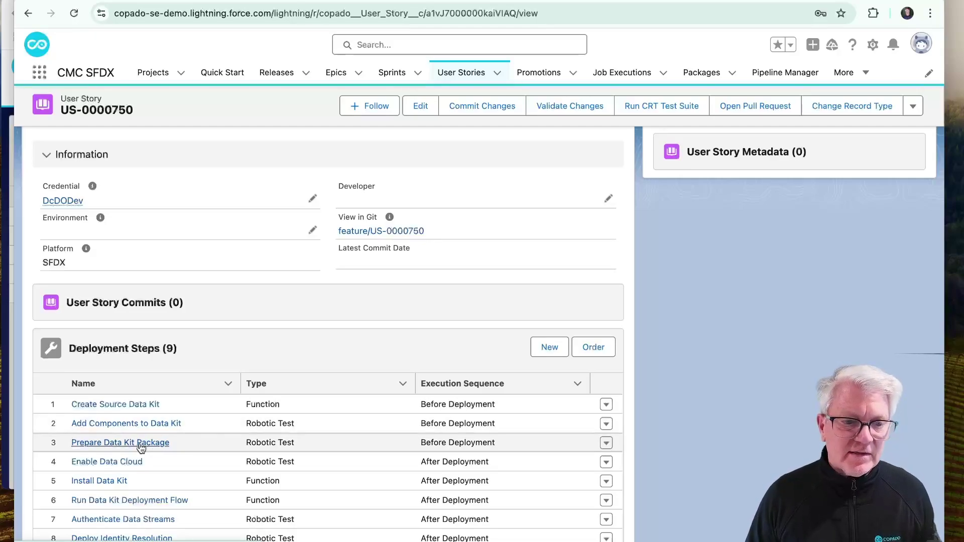
{"action": "scroll", "coordinate": [249, 445], "scroll_direction": "down", "scroll_amount": 1}
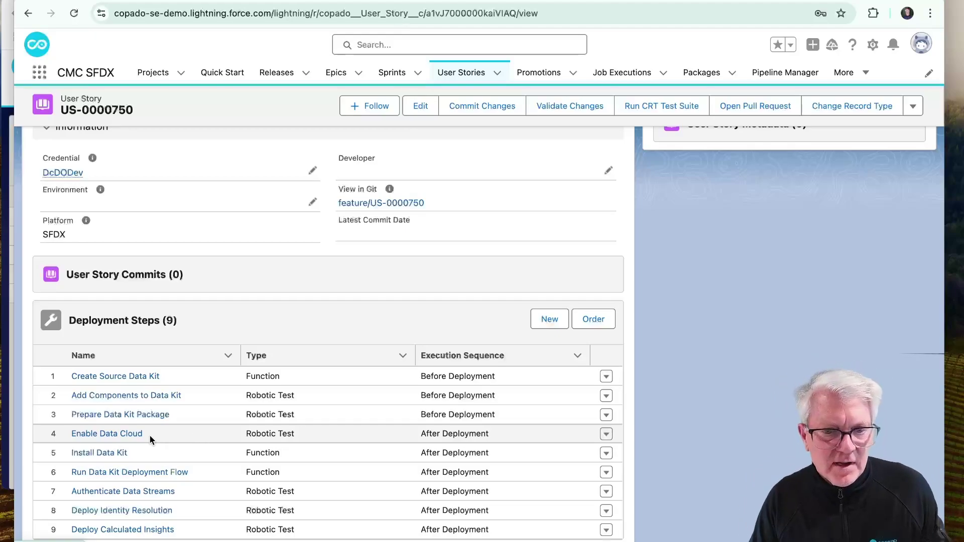
Review the remaining deployment steps on user story US-0000750 and the executed SFDX Deploy steps on promotion P00568.
{"action": "scroll", "coordinate": [143, 452], "scroll_direction": "down", "scroll_amount": 1}
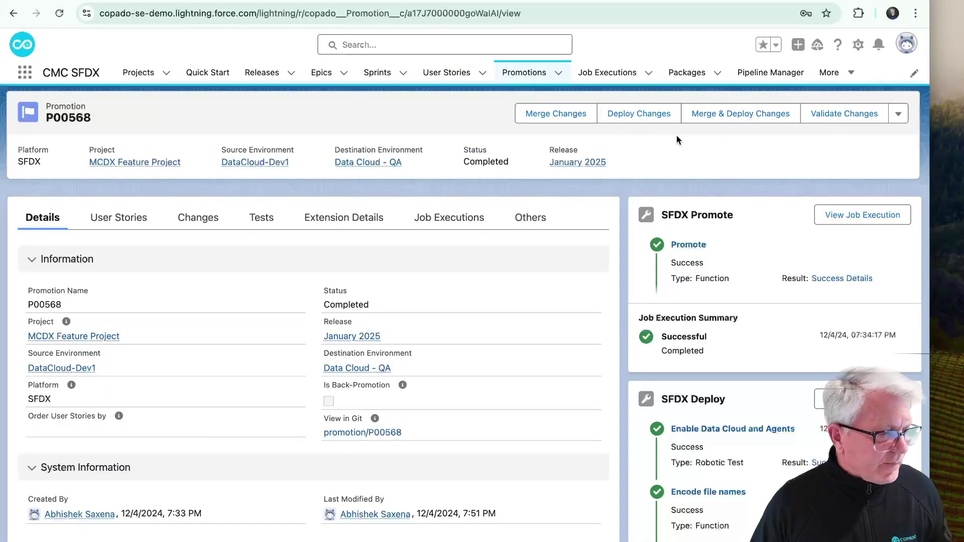
{"action": "scroll", "coordinate": [755, 362], "scroll_direction": "down", "scroll_amount": 3}
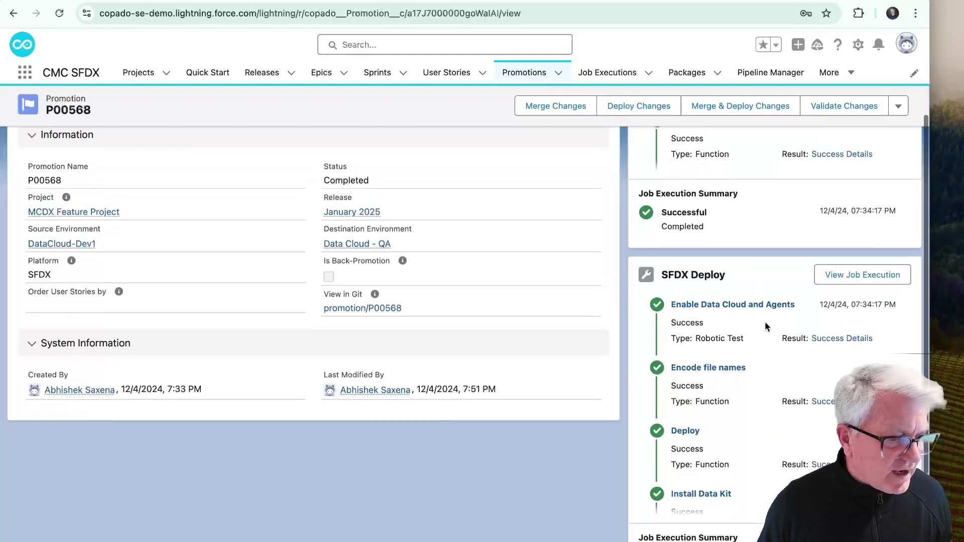
{"action": "scroll", "coordinate": [759, 329], "scroll_direction": "down", "scroll_amount": 2}
{"action": "scroll", "coordinate": [733, 337], "scroll_direction": "down", "scroll_amount": 2}
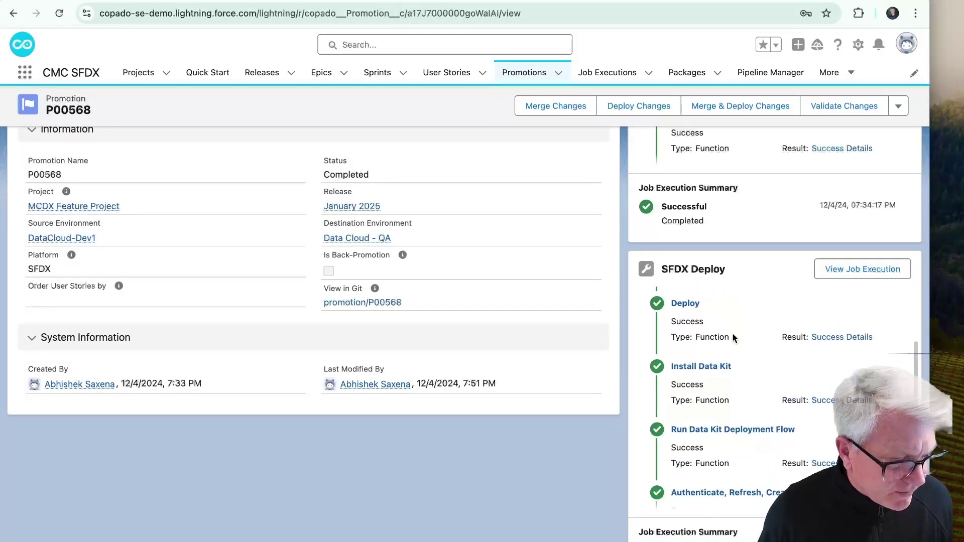
{"action": "scroll", "coordinate": [758, 372], "scroll_direction": "down", "scroll_amount": 2}
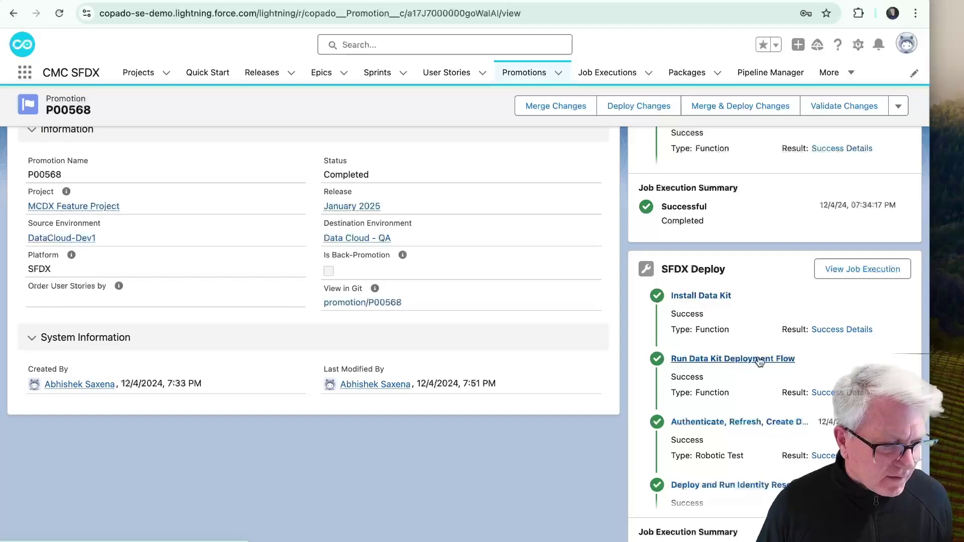
{"action": "scroll", "coordinate": [850, 360], "scroll_direction": "up", "scroll_amount": 1}
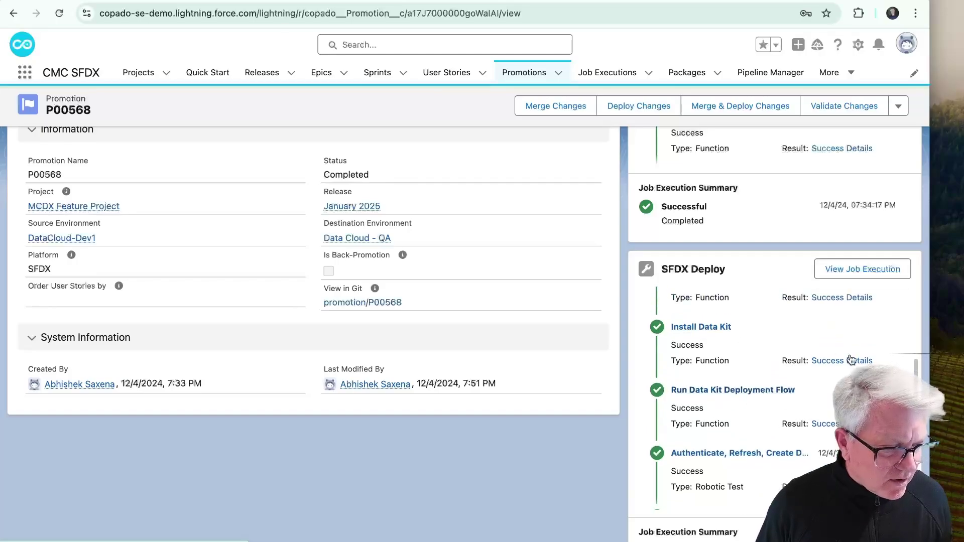
{"action": "scroll", "coordinate": [804, 396], "scroll_direction": "down", "scroll_amount": 4}
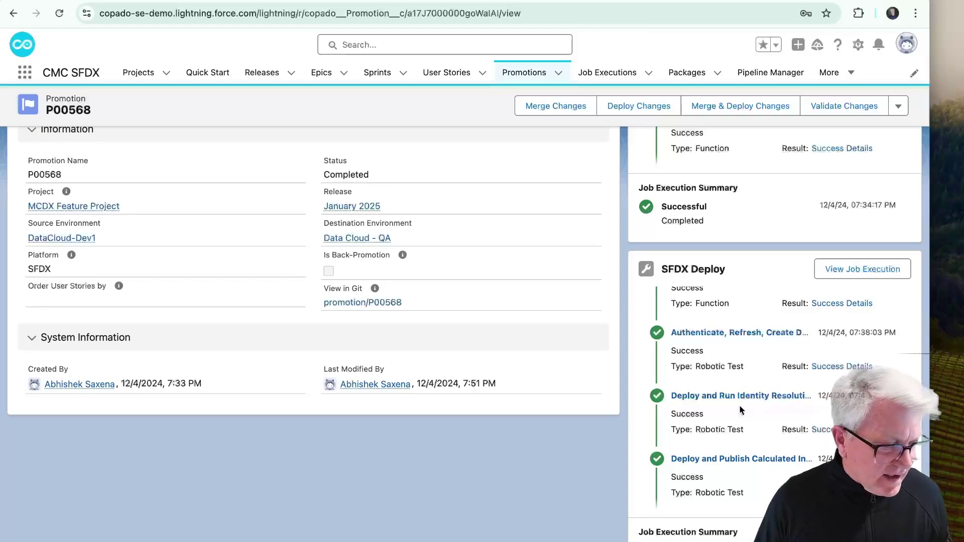
View the Install Data Kit result in the SFDX Deploy steps and read through its execution log.
{"action": "scroll", "coordinate": [739, 405], "scroll_direction": "up", "scroll_amount": 3}
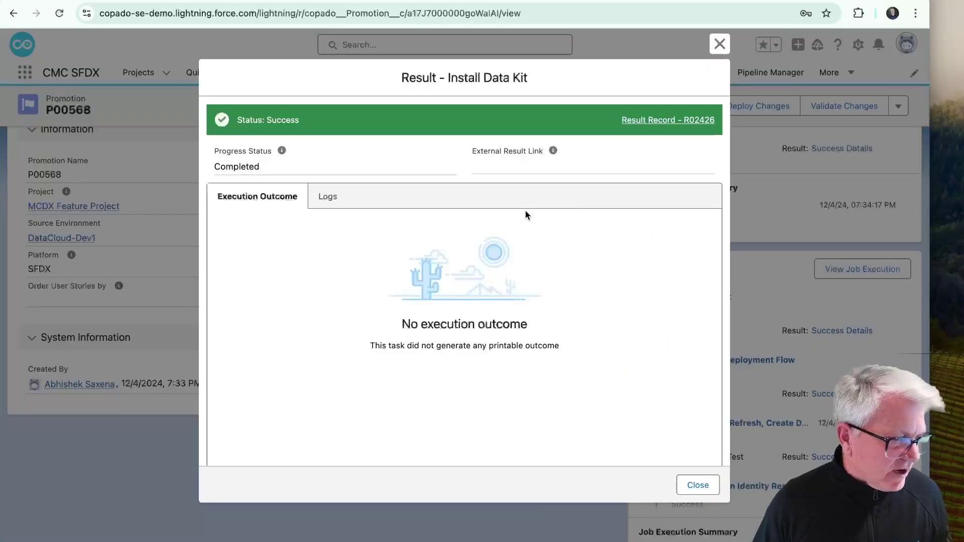
{"action": "left_click", "coordinate": [325, 197]}
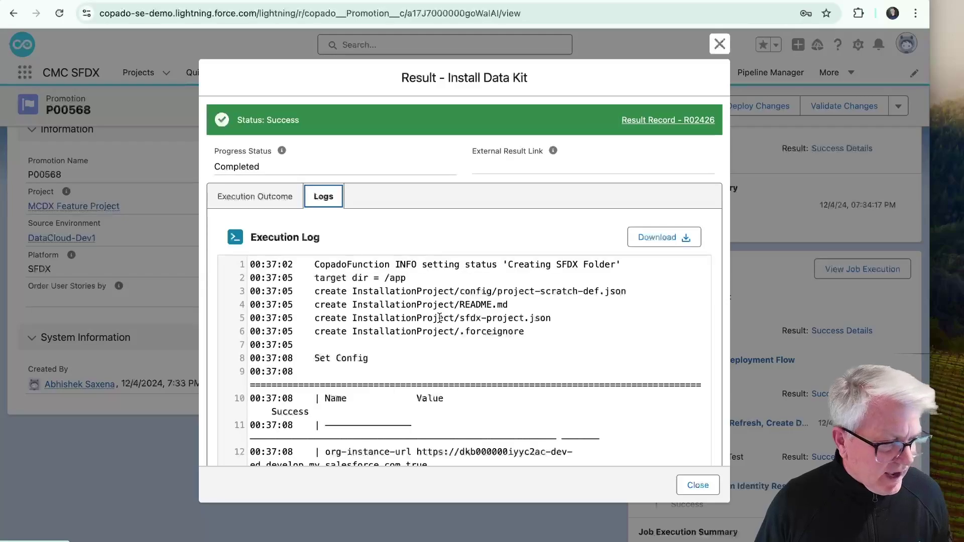
{"action": "scroll", "coordinate": [440, 322], "scroll_direction": "down", "scroll_amount": 5}
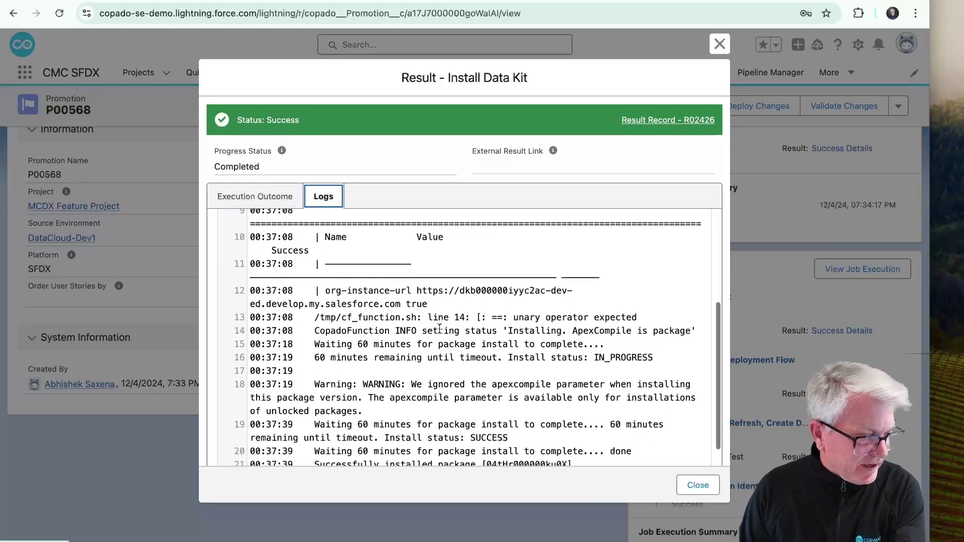
{"action": "key", "text": "Escape"}
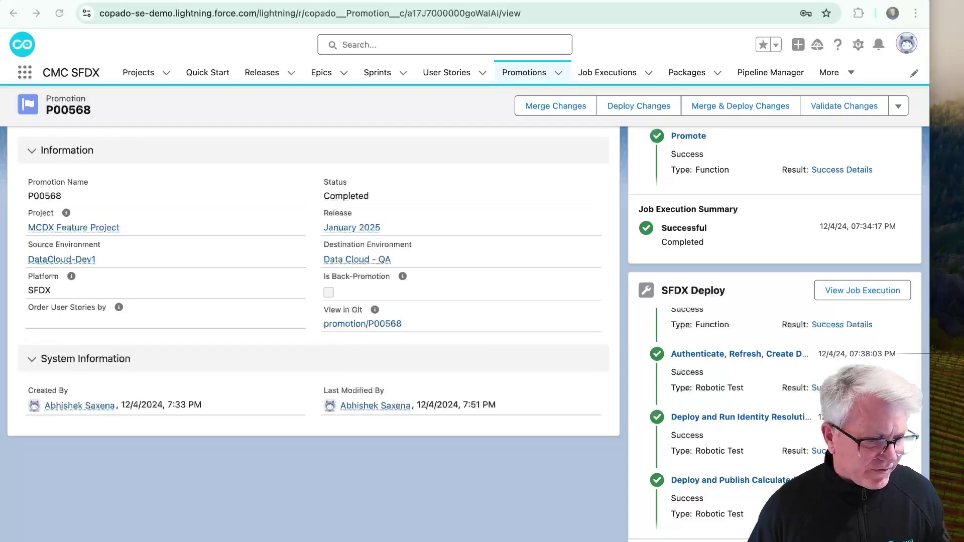
Open the external test run from the Authenticate, Refresh, Create Data Streams result and examine its logs.
{"action": "left_click", "coordinate": [816, 388]}
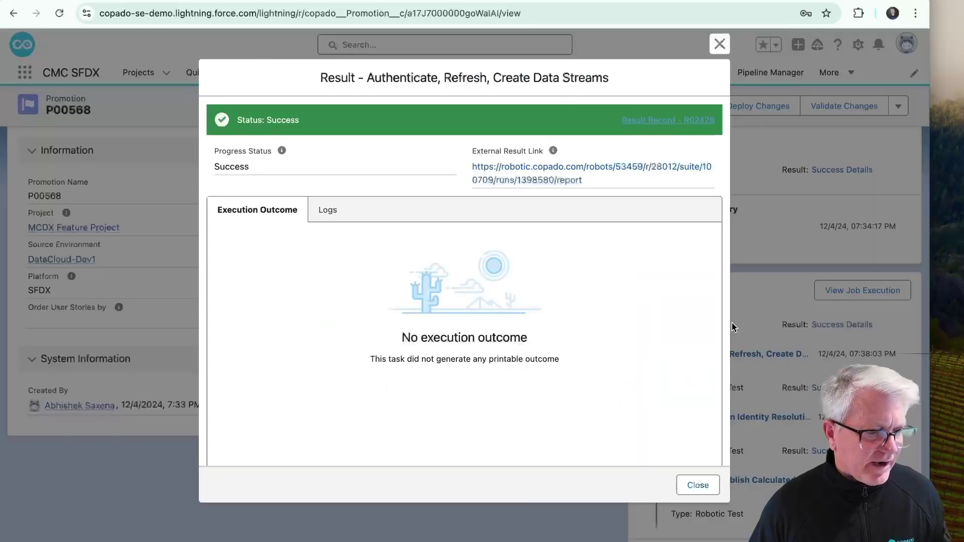
{"action": "left_click", "coordinate": [556, 169]}
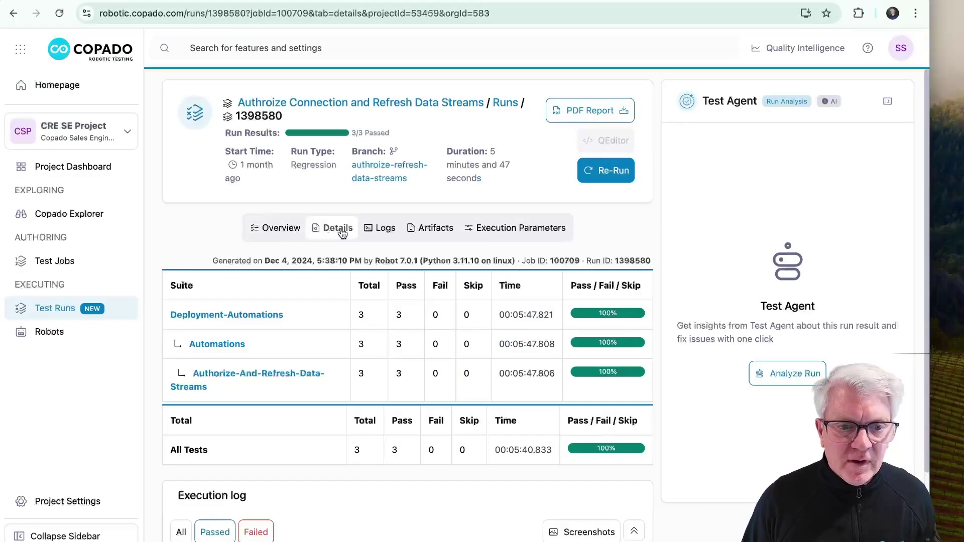
{"action": "left_click", "coordinate": [381, 228]}
{"action": "scroll", "coordinate": [346, 351], "scroll_direction": "down", "scroll_amount": 5}
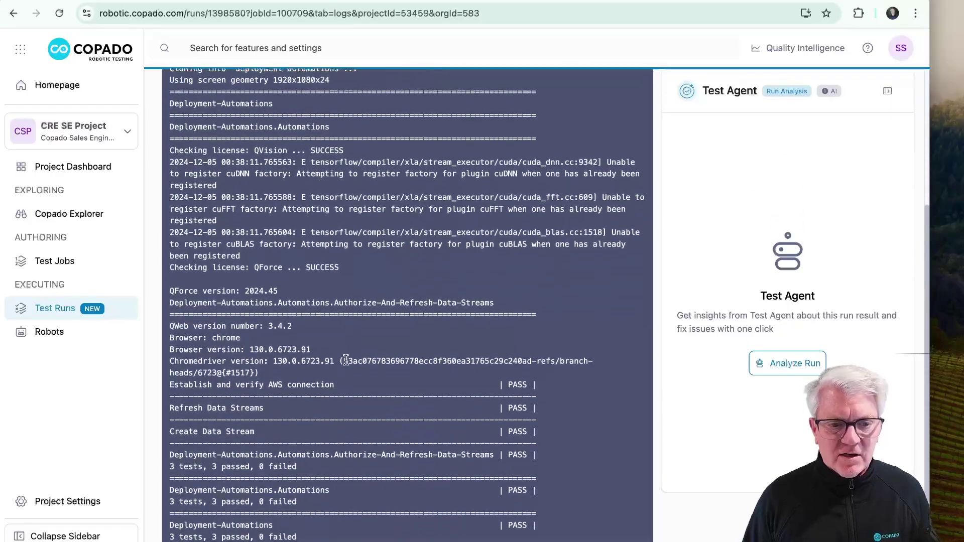
{"action": "scroll", "coordinate": [346, 361], "scroll_direction": "down", "scroll_amount": 1}
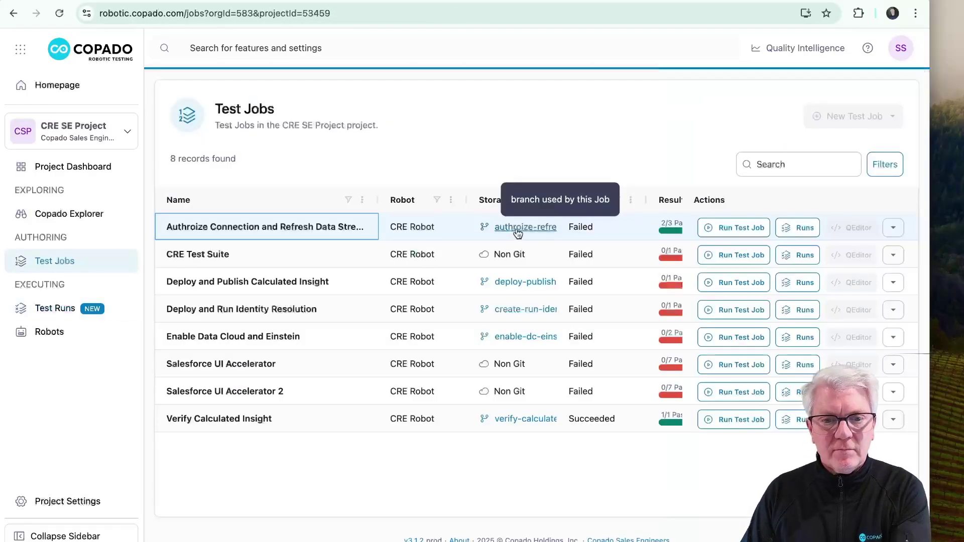
Open the Git branch used by the Authroize Connection and Refresh Data Streams test job.
{"action": "left_click", "coordinate": [517, 231]}
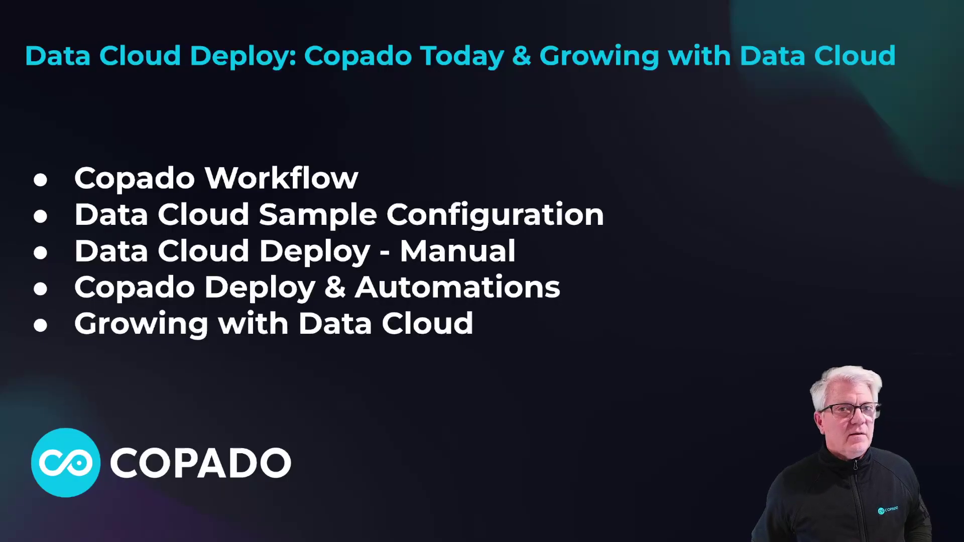